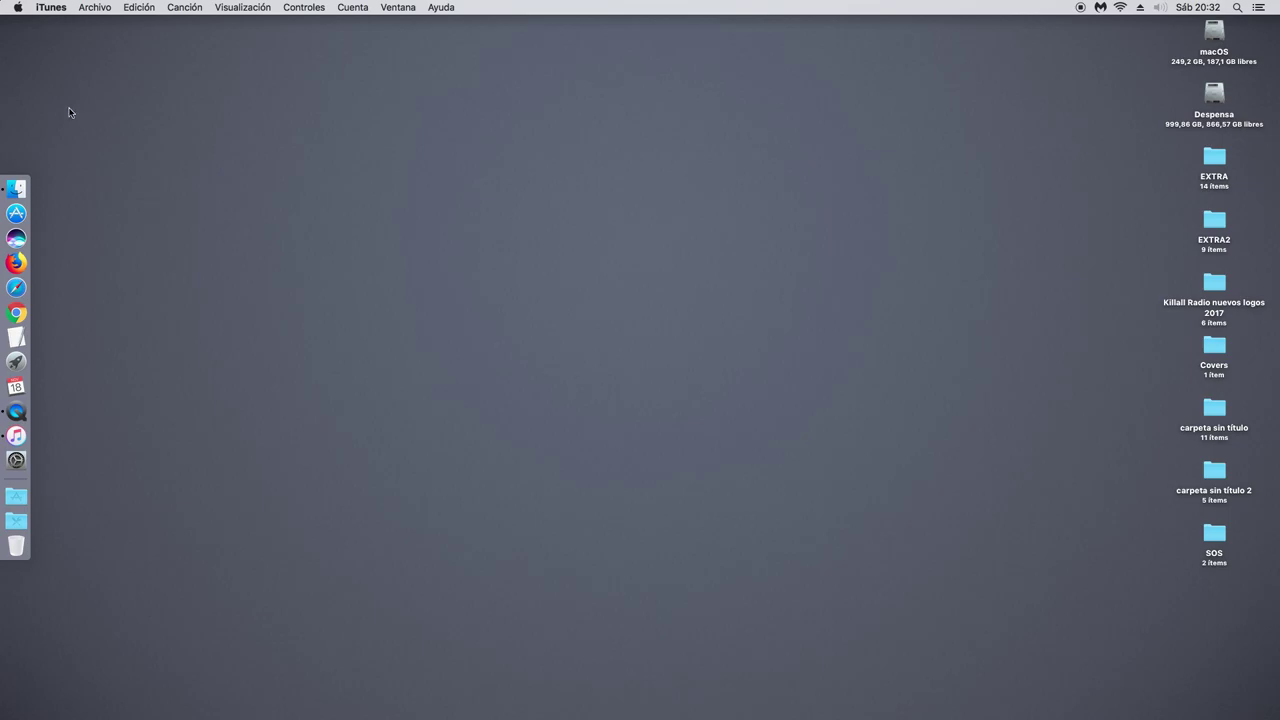
Examine the available sound input devices in the macOS System Preferences, closing the preferences window when done
left_click(14, 465)
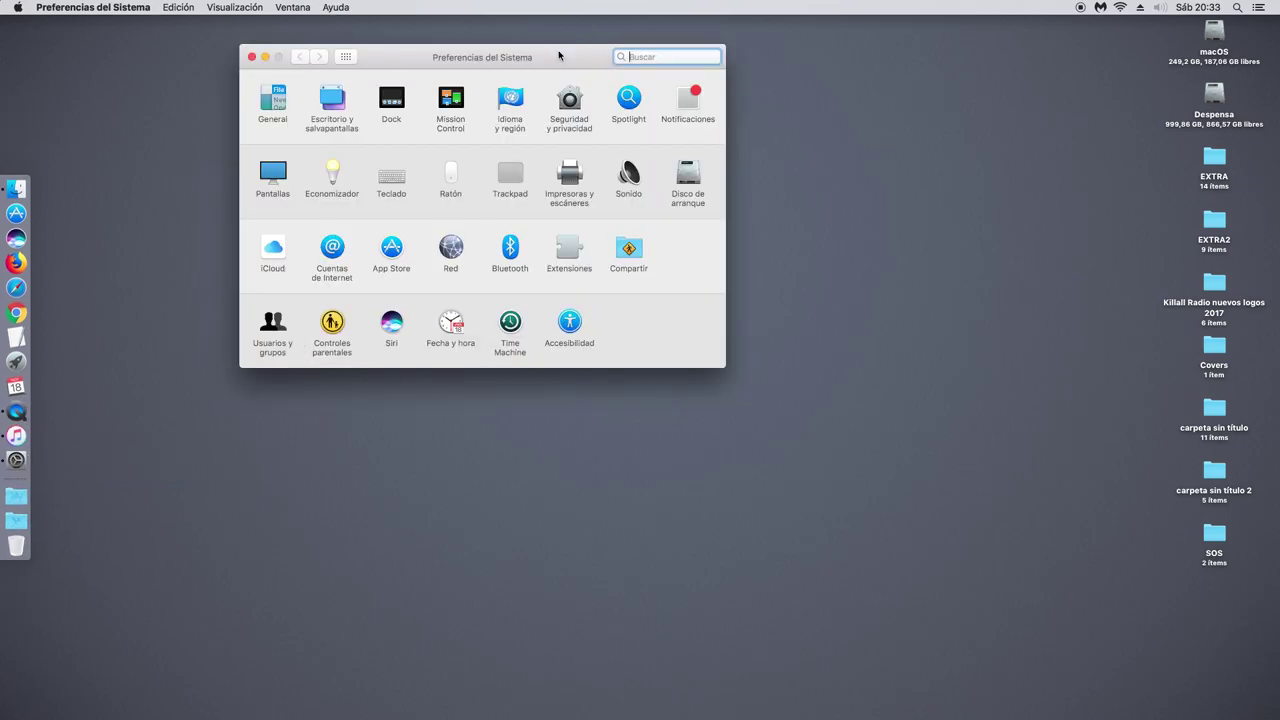
left_click_drag(559, 56, 606, 64)
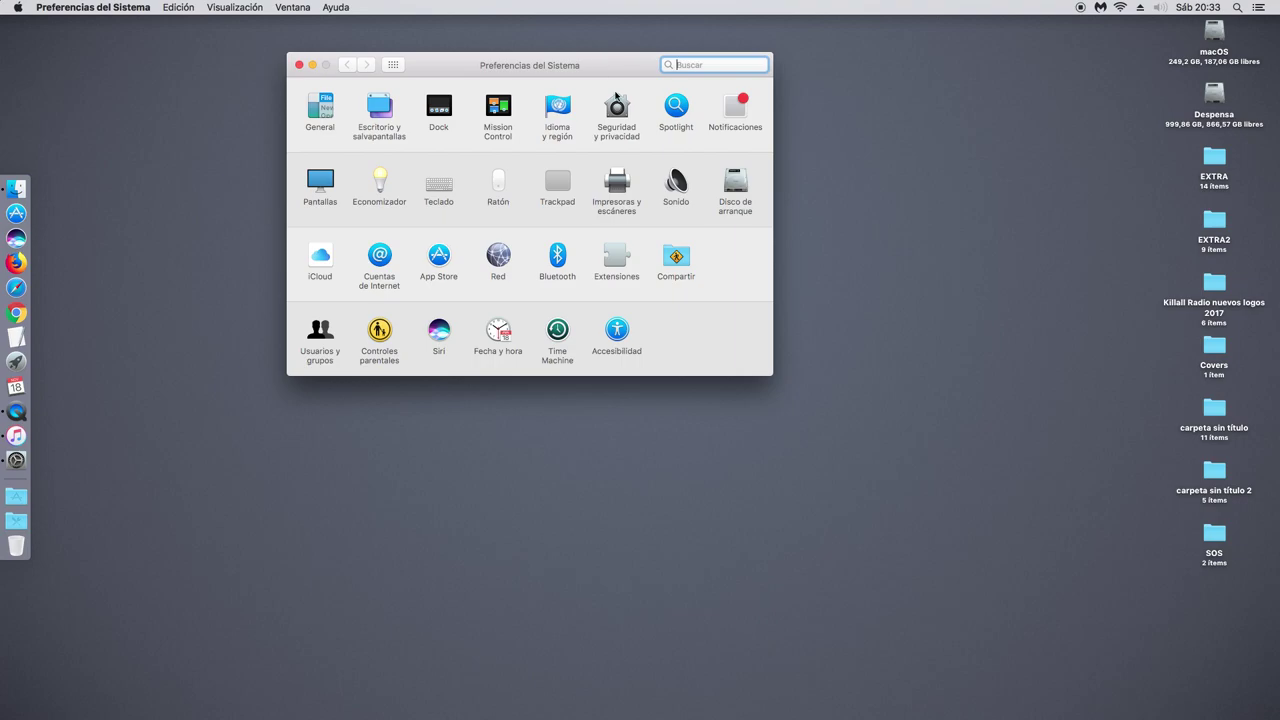
left_click(667, 194)
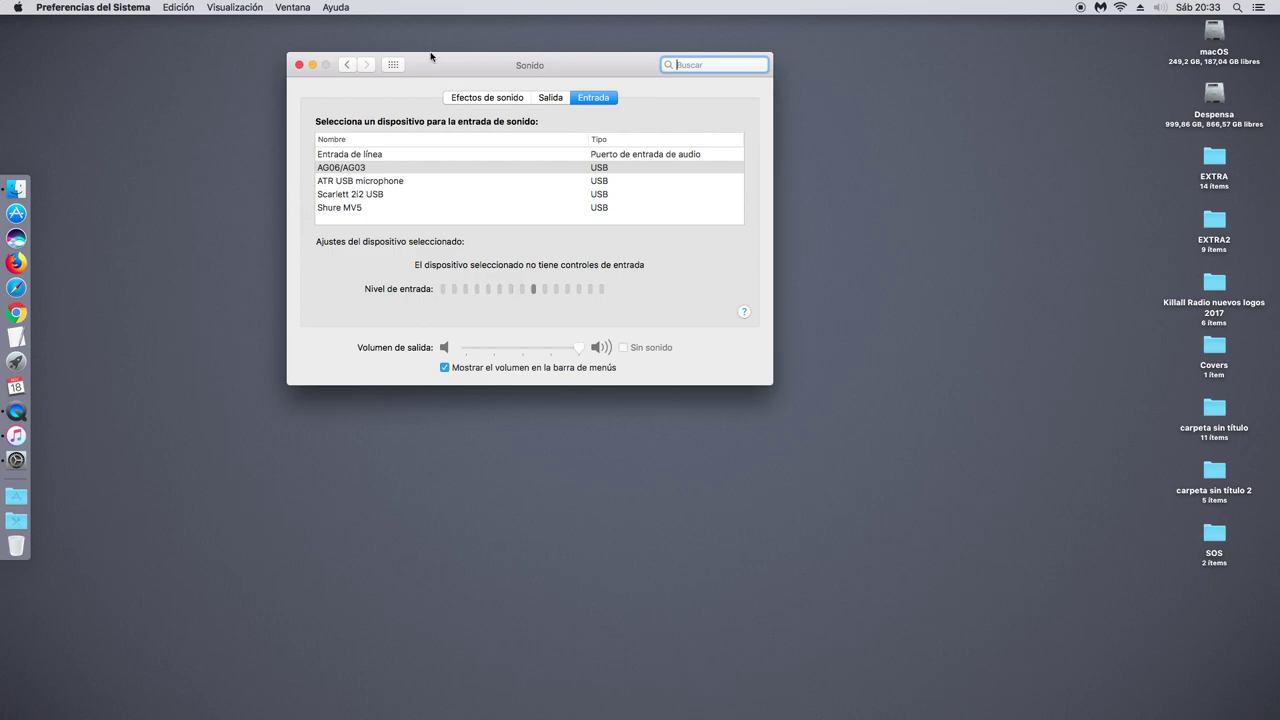
left_click_drag(354, 81, 360, 86)
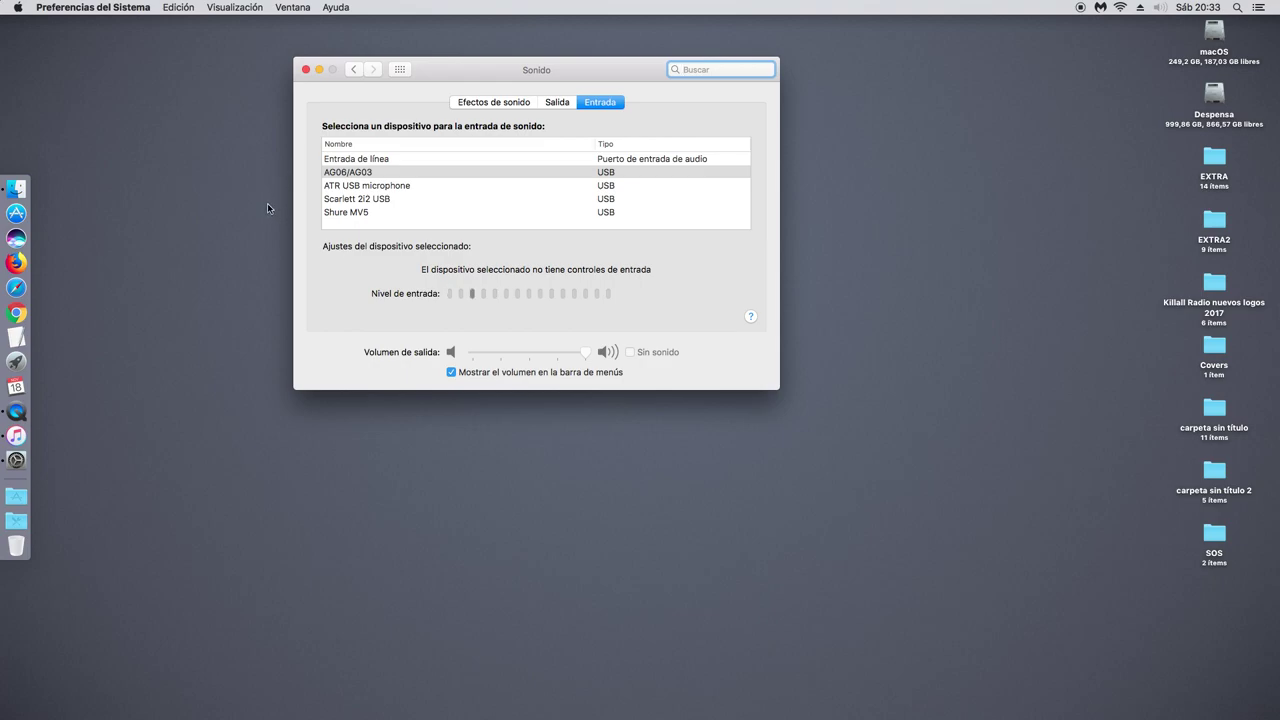
left_click(305, 69)
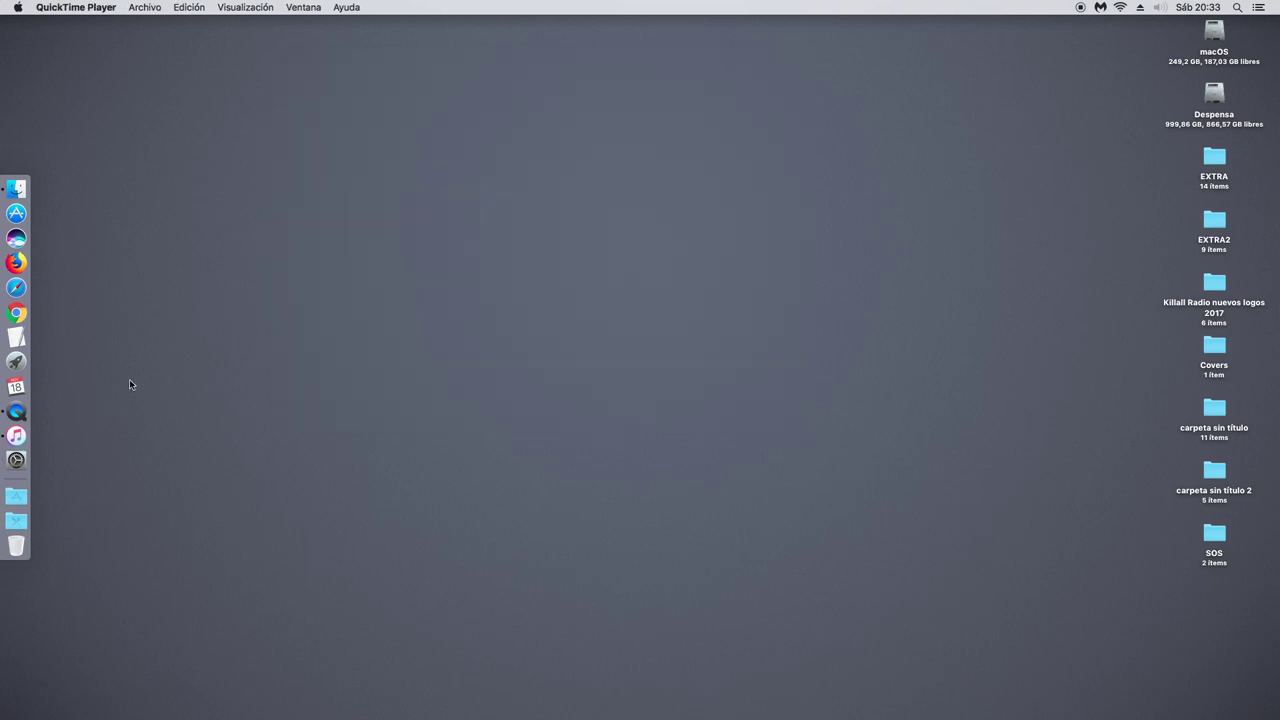
Open Configuración de Audio MIDI from the utilities and create a new aggregate device
left_click(28, 520)
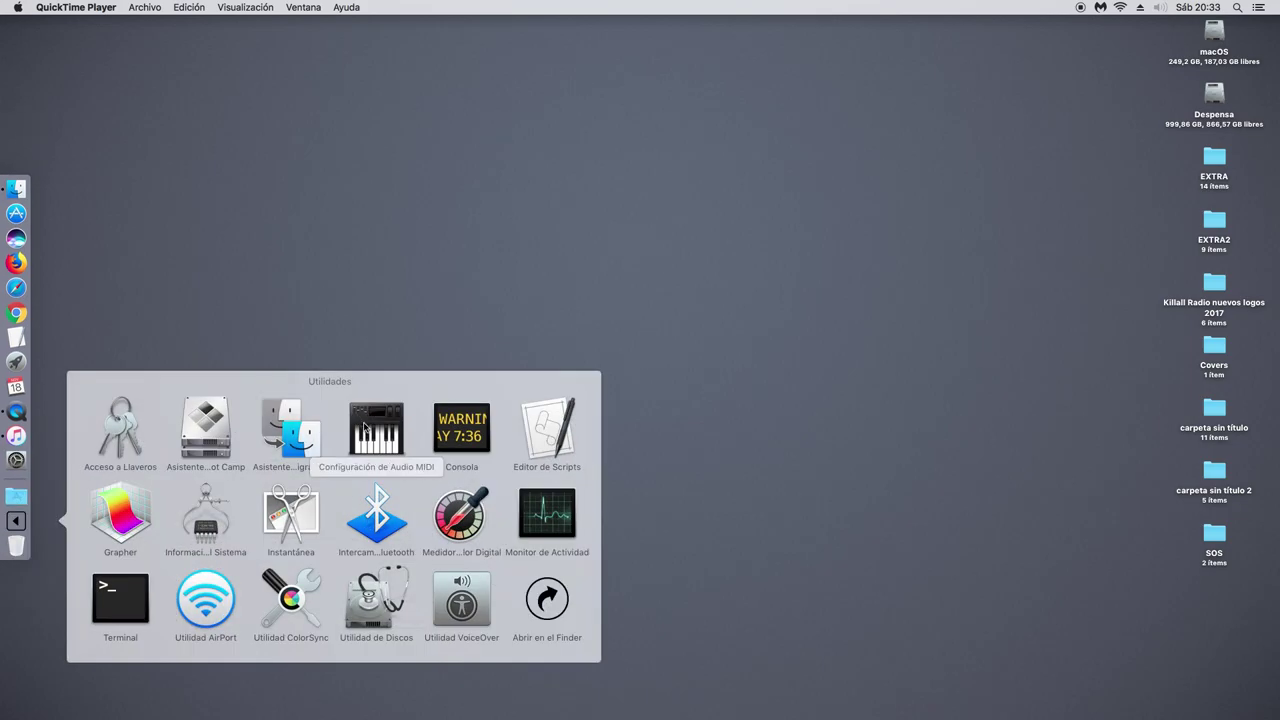
left_click(365, 428)
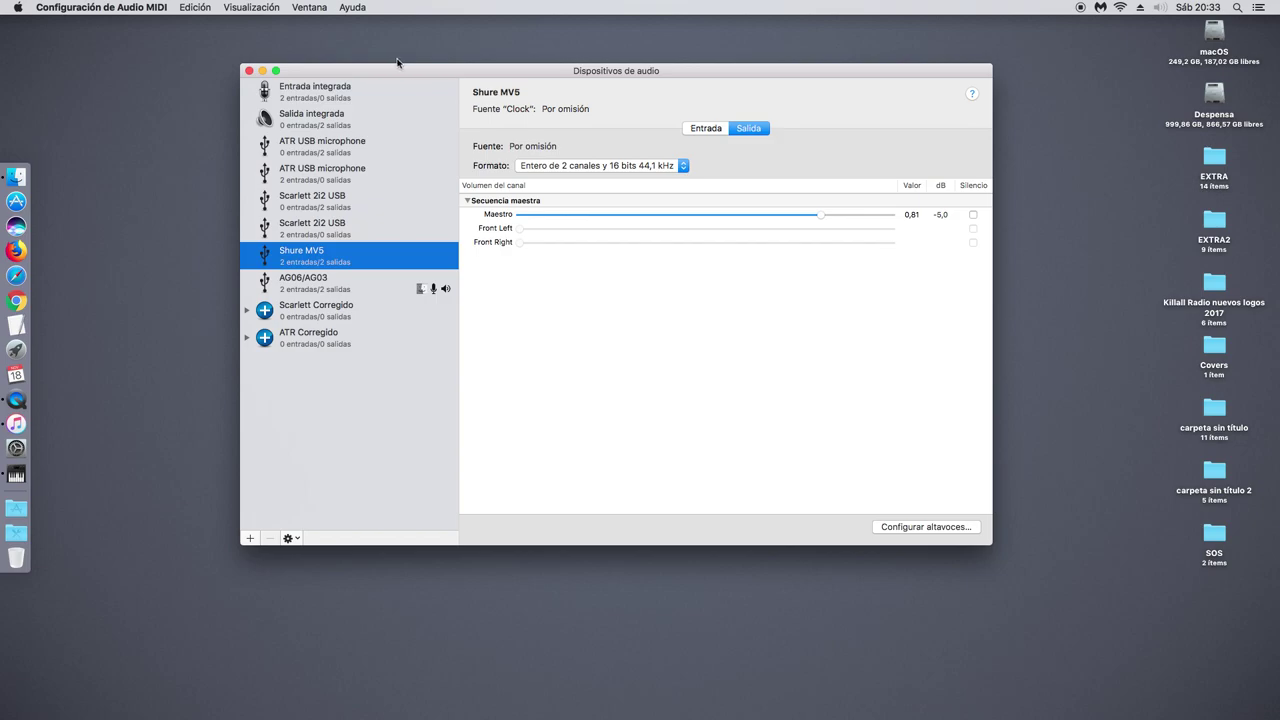
left_click_drag(388, 72, 445, 80)
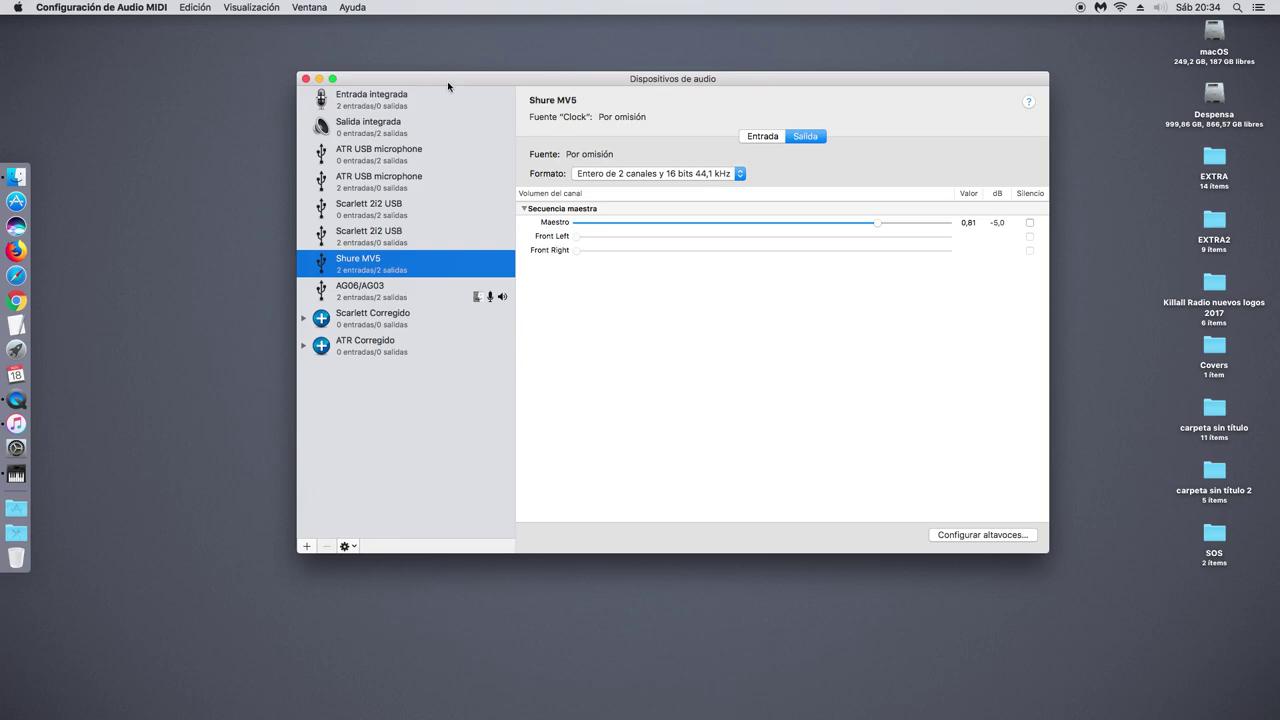
left_click_drag(448, 86, 405, 75)
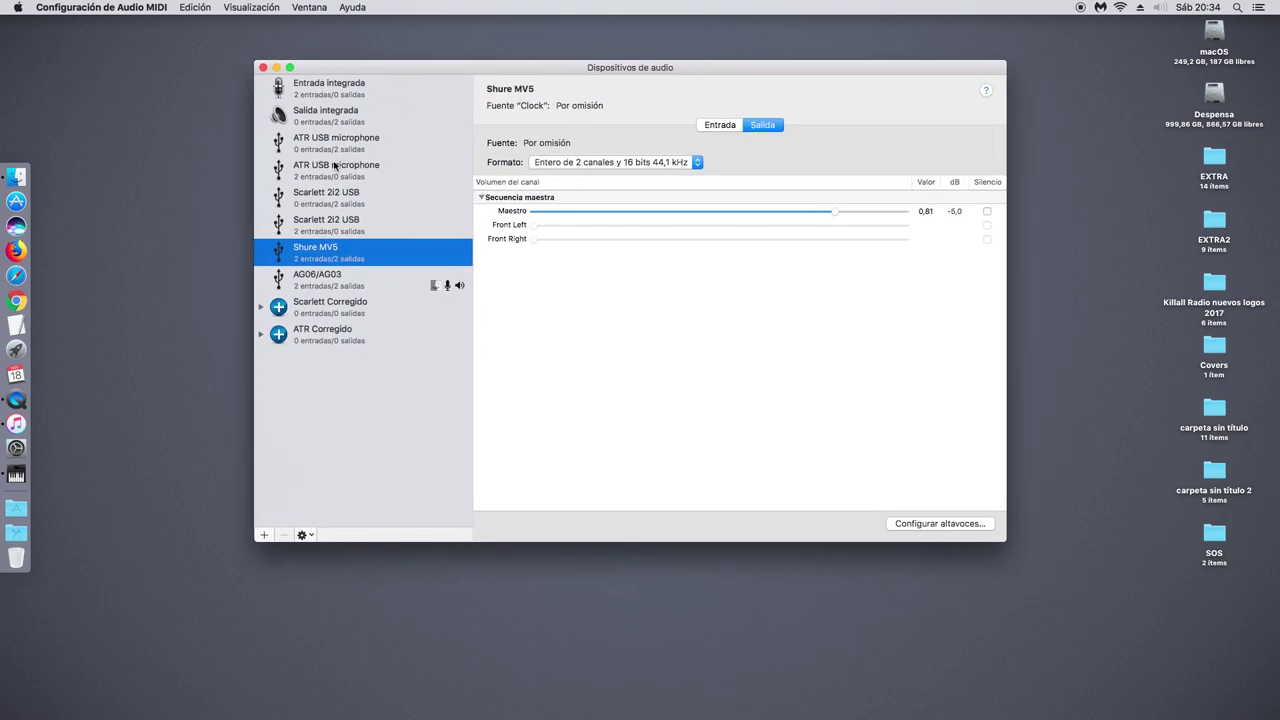
left_click(264, 537)
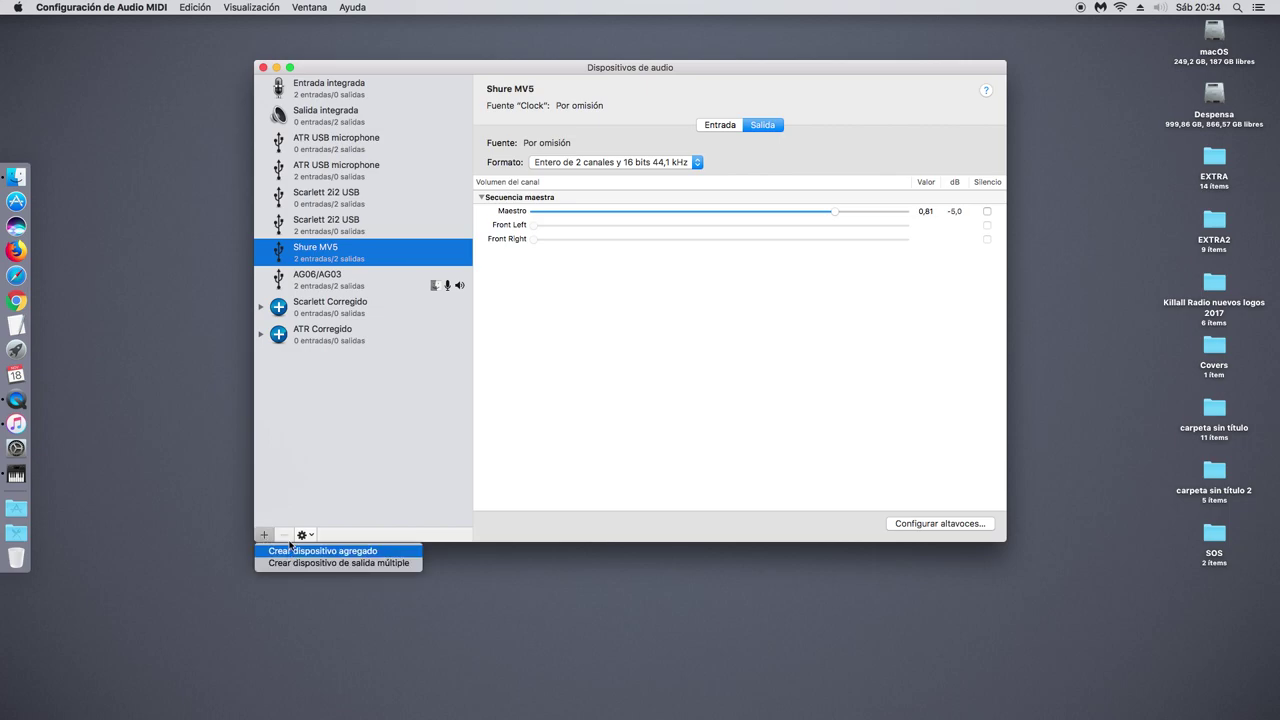
left_click(290, 551)
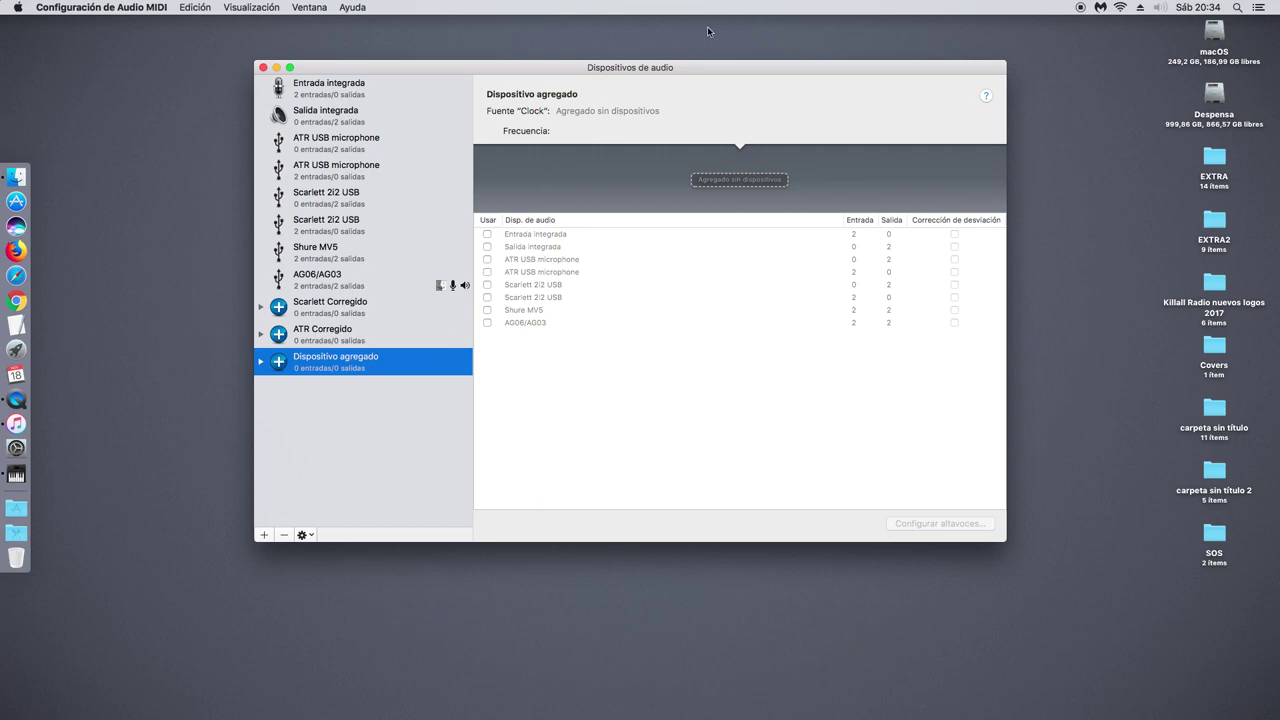
Add the two-input ATR USB microphone and the Shure MV5 to the aggregate device, with drift correction on both, and quit the utility
left_click_drag(660, 67, 614, 56)
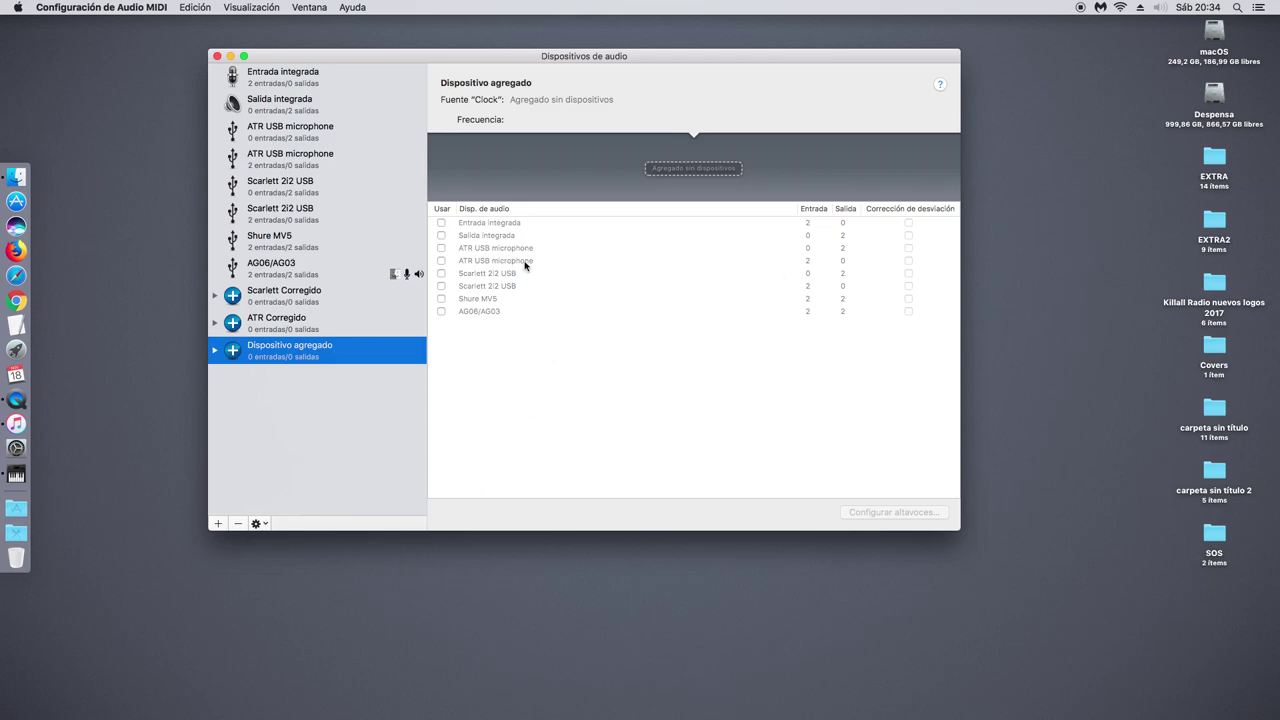
left_click(441, 261)
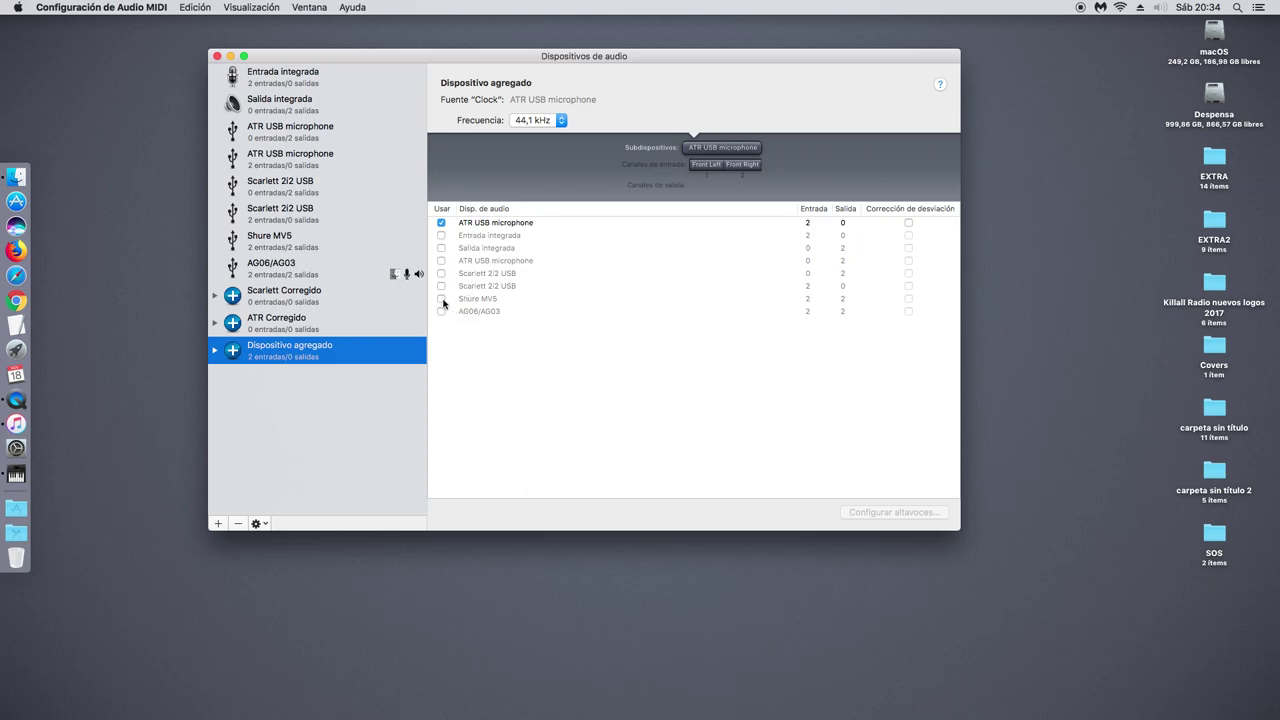
left_click(441, 299)
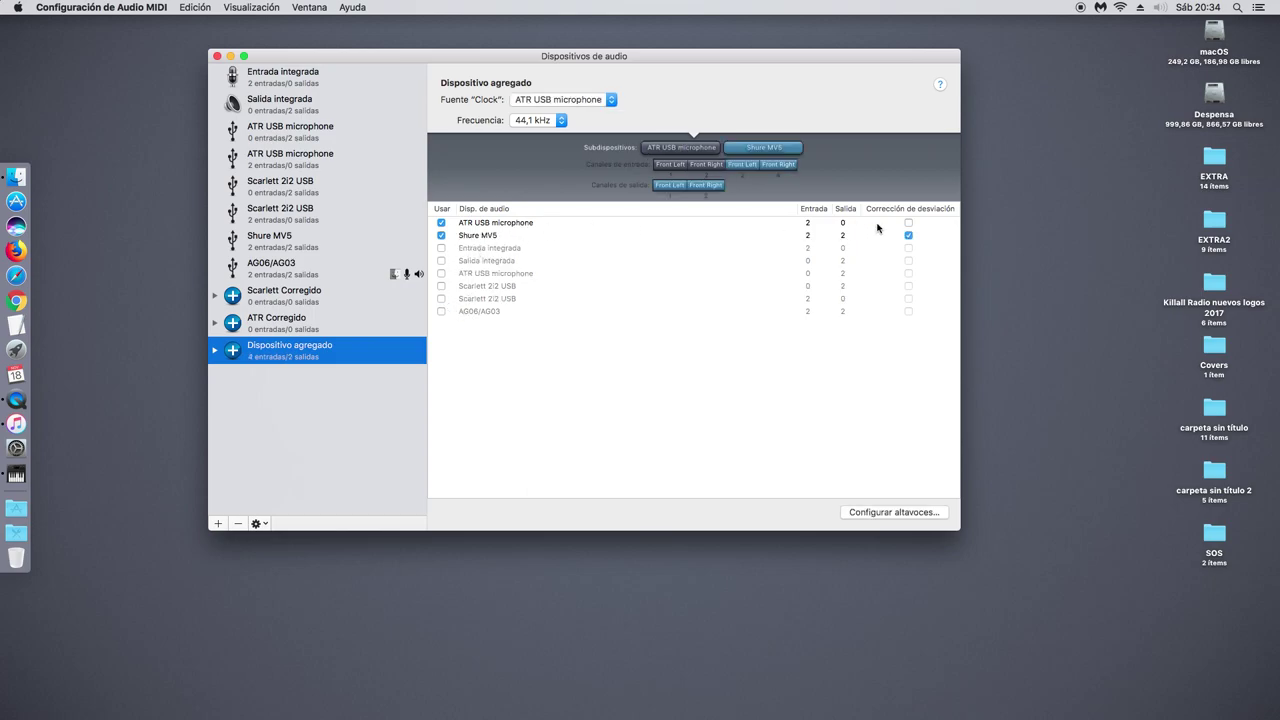
left_click(908, 222)
left_click(81, 8)
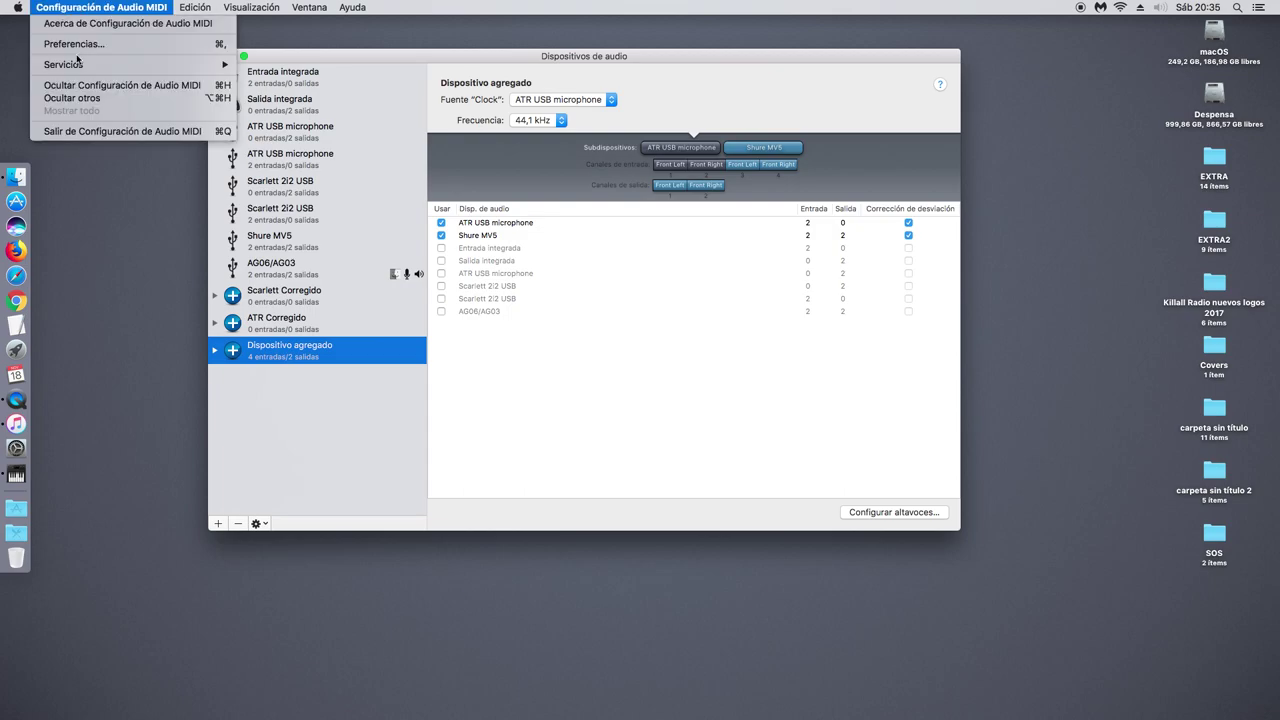
left_click(80, 132)
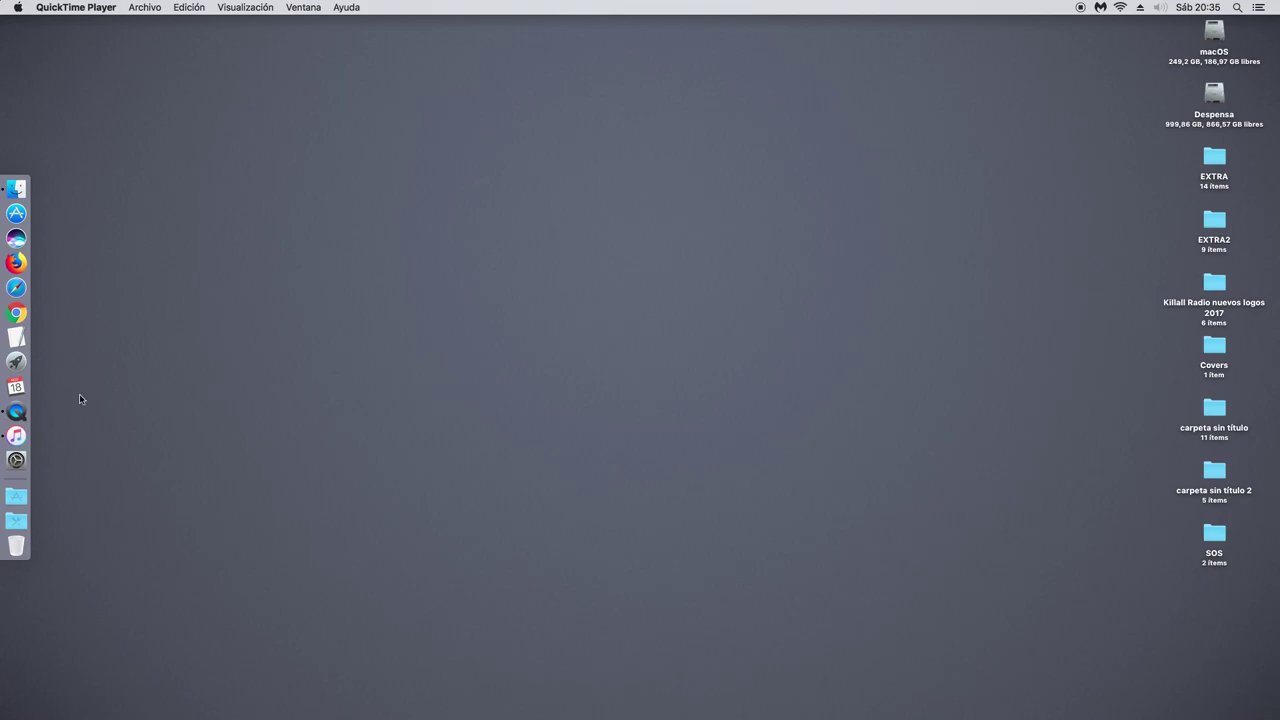
Launch GarageBand from the applications folder and pause the song playing in iTunes
left_click(18, 496)
scroll(357, 505, "down", 2)
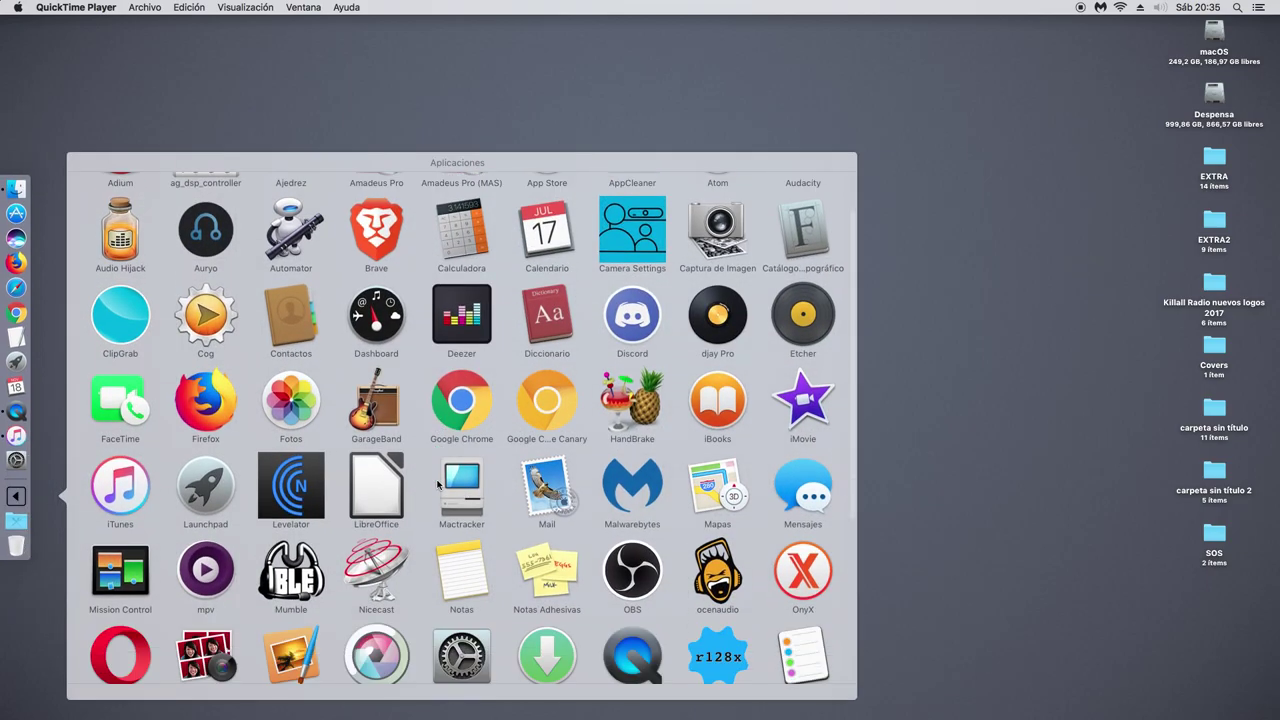
left_click(378, 410)
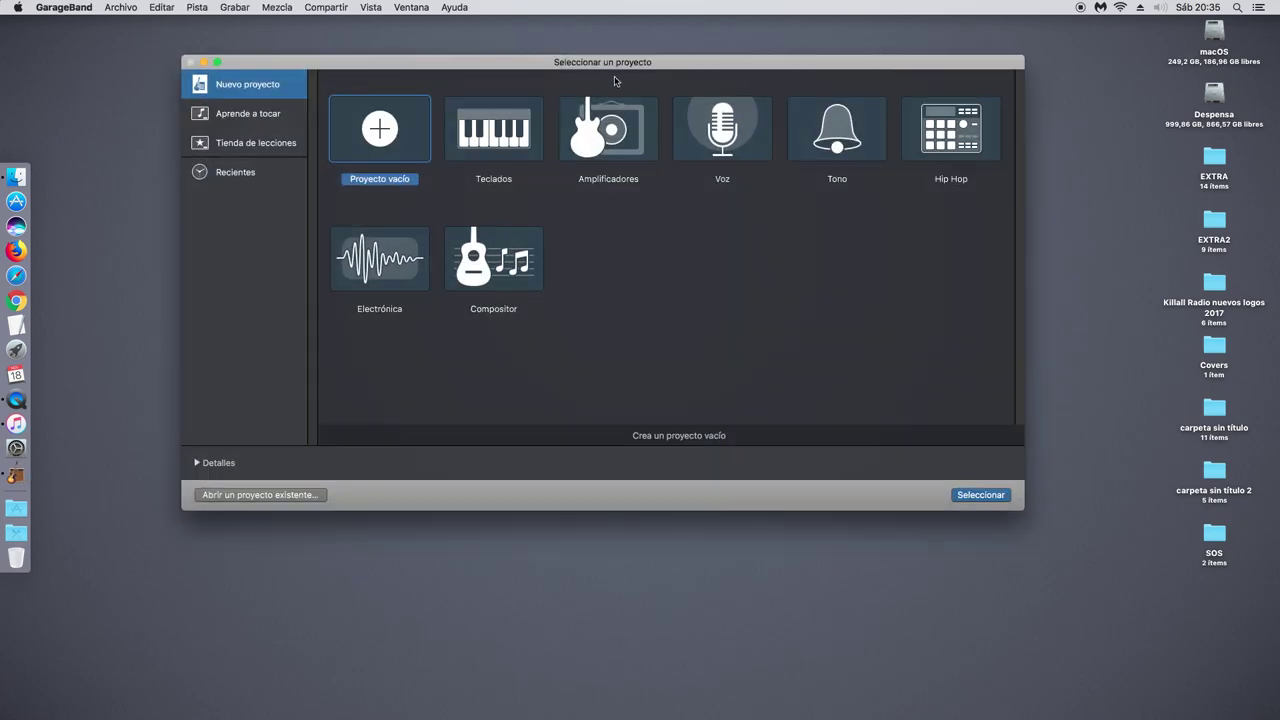
left_click_drag(607, 70, 610, 41)
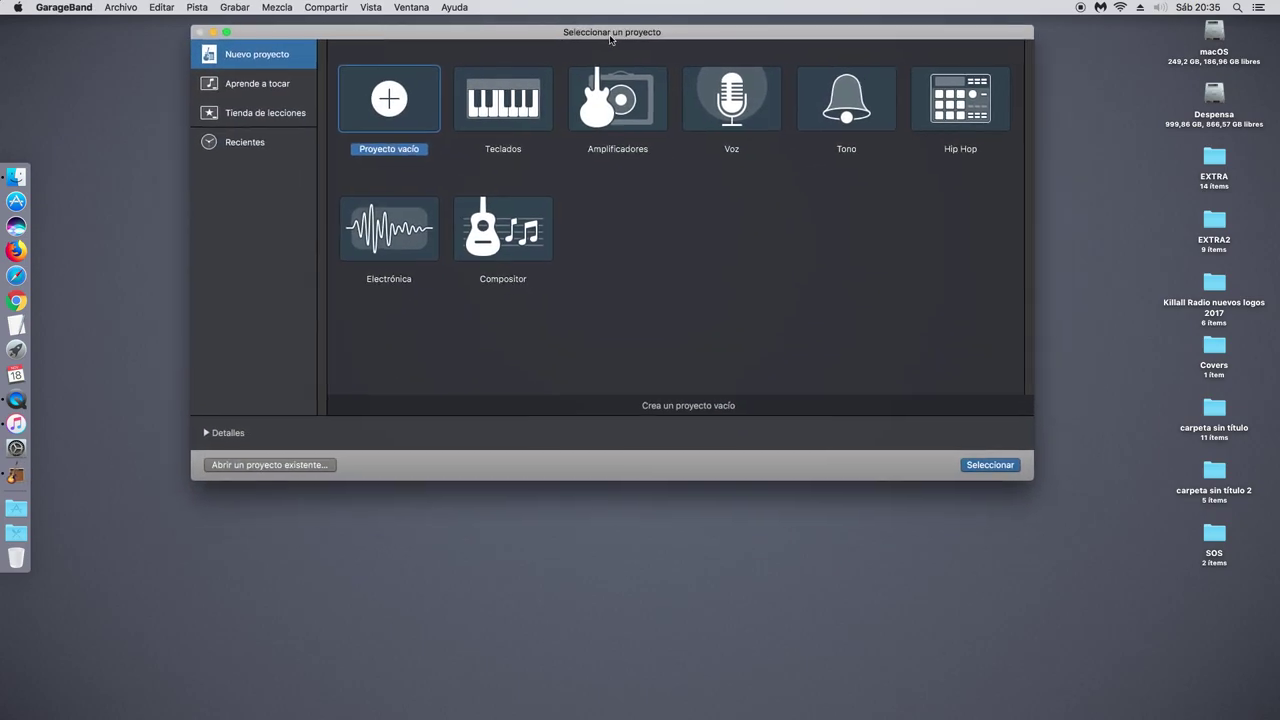
right_click(31, 425)
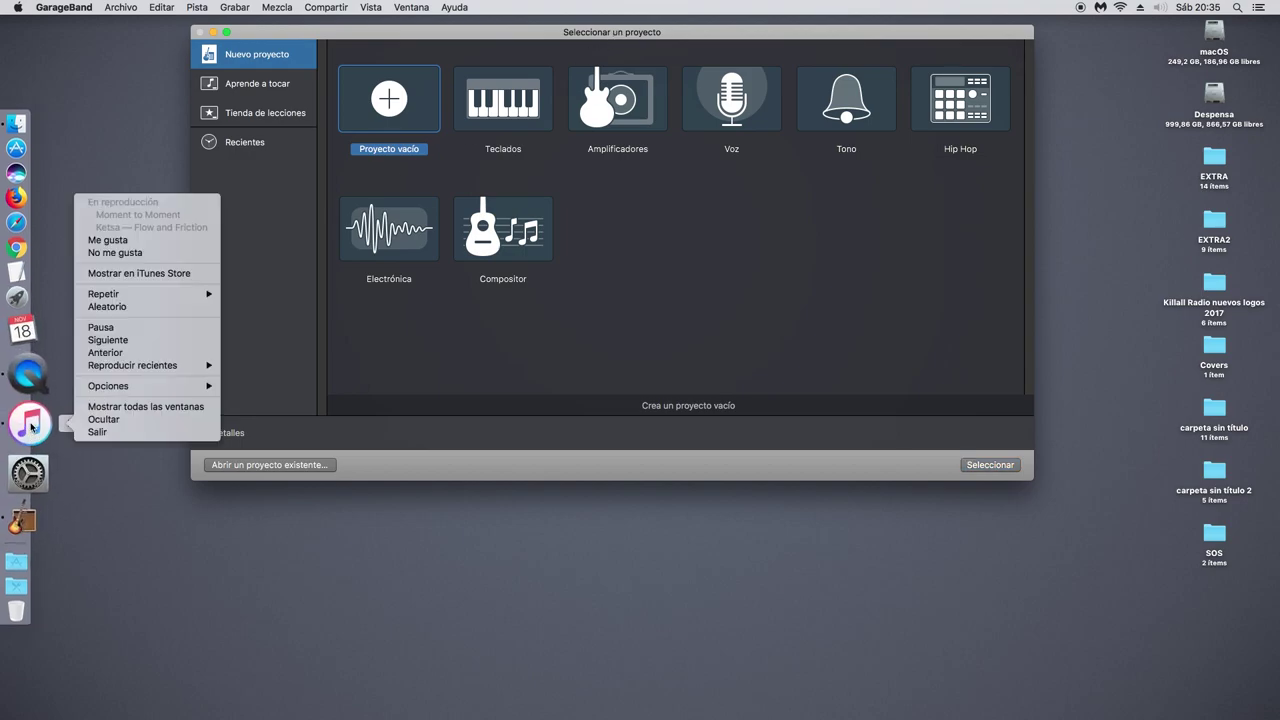
left_click(112, 326)
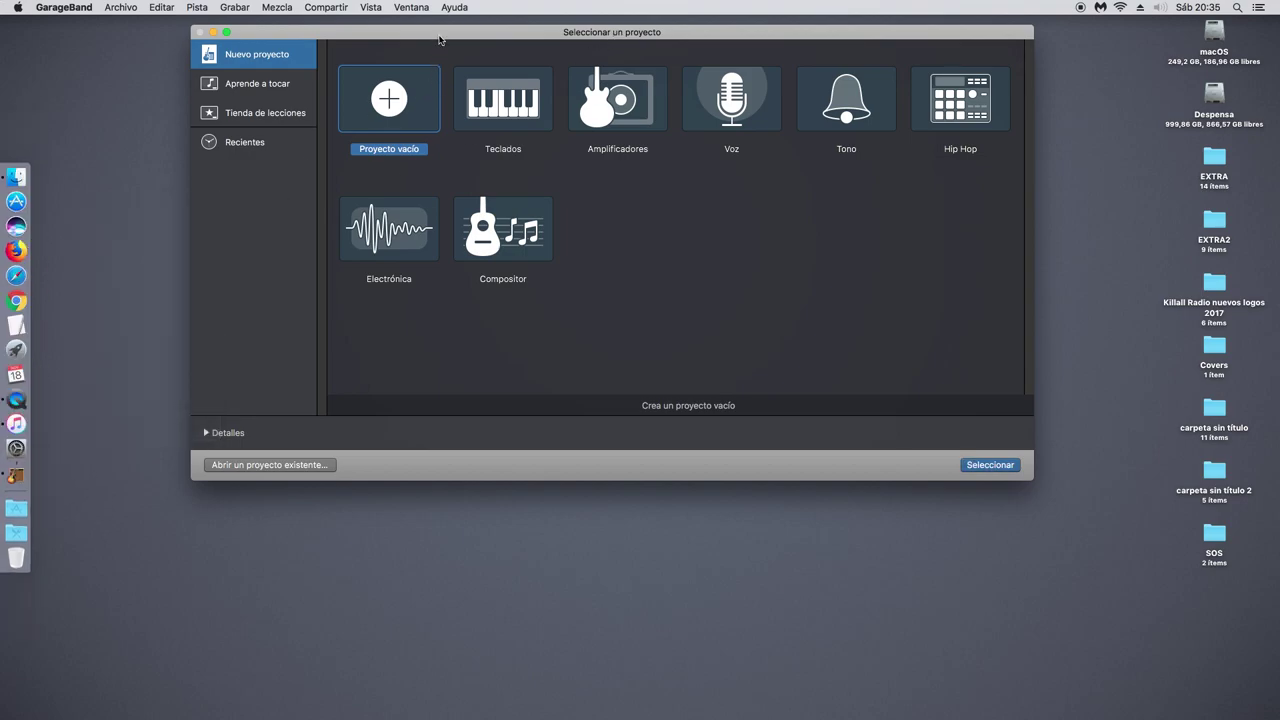
Create an empty project with a microphone audio track
left_click_drag(440, 37, 416, 36)
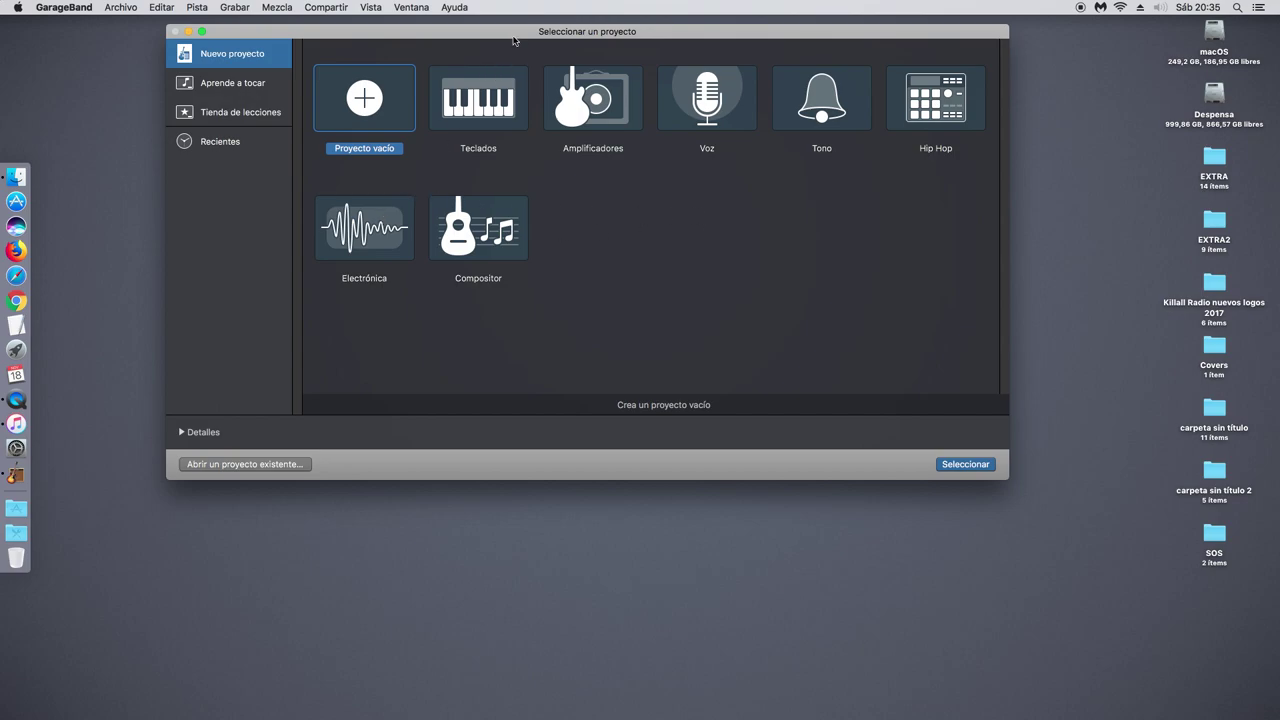
left_click_drag(514, 40, 492, 44)
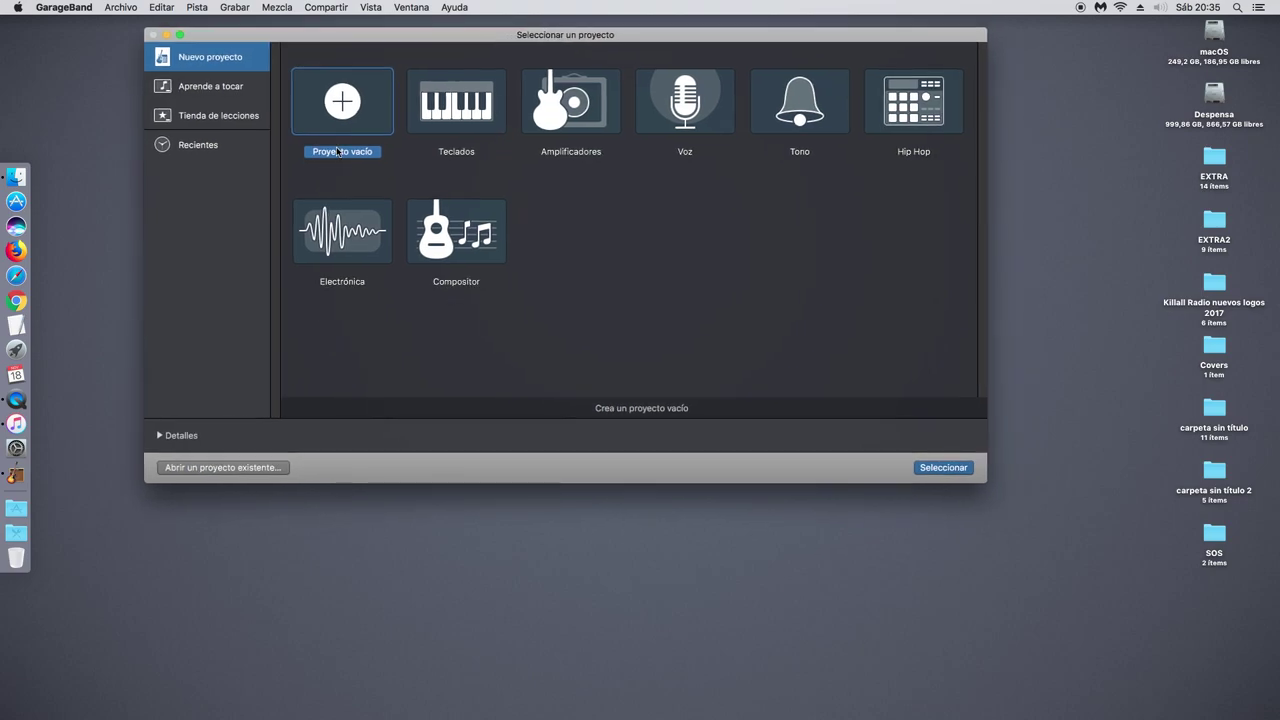
double_click(343, 100)
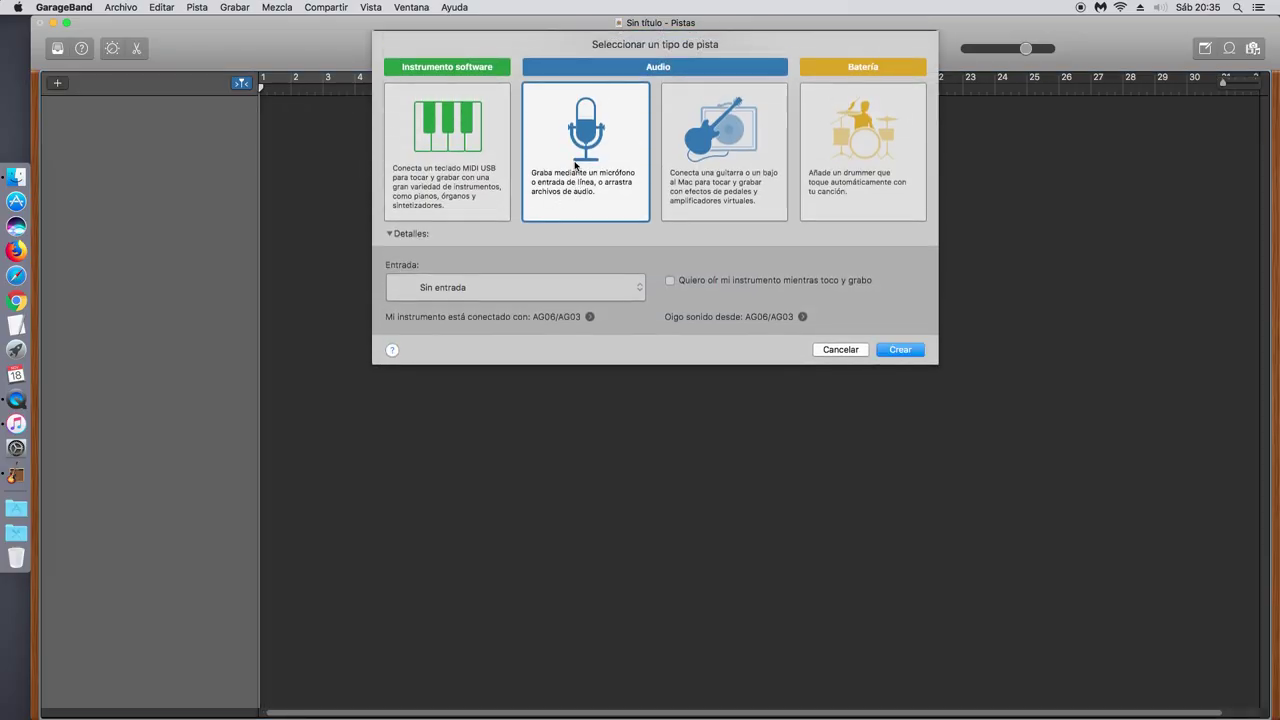
left_click(907, 352)
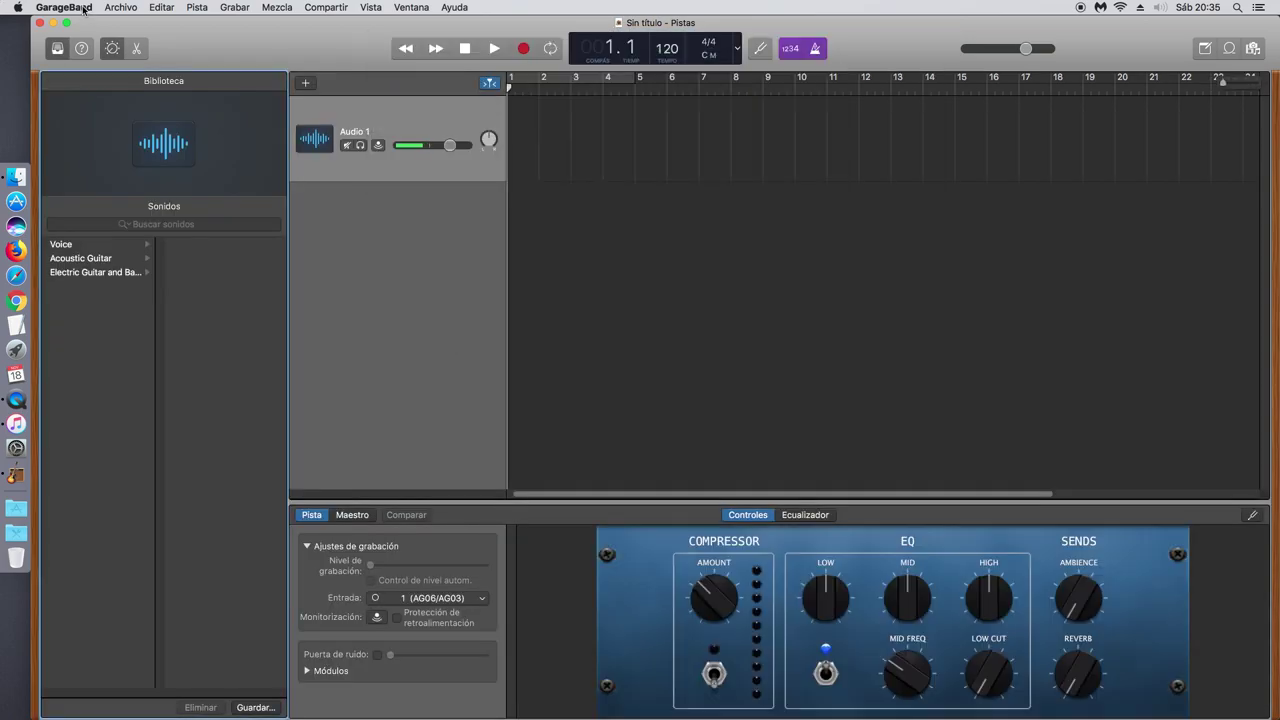
Set the audio input device in the GarageBand preferences to Dispositivo agregado and close the preferences
left_click(82, 8)
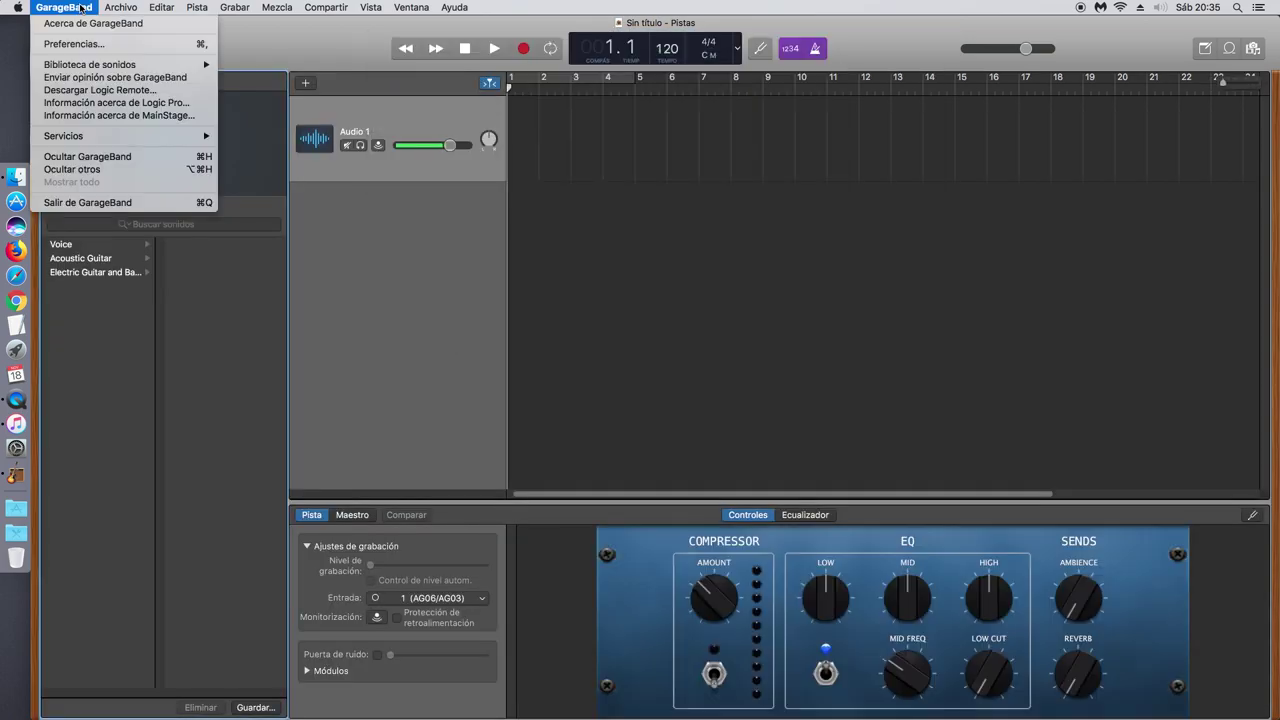
left_click(86, 44)
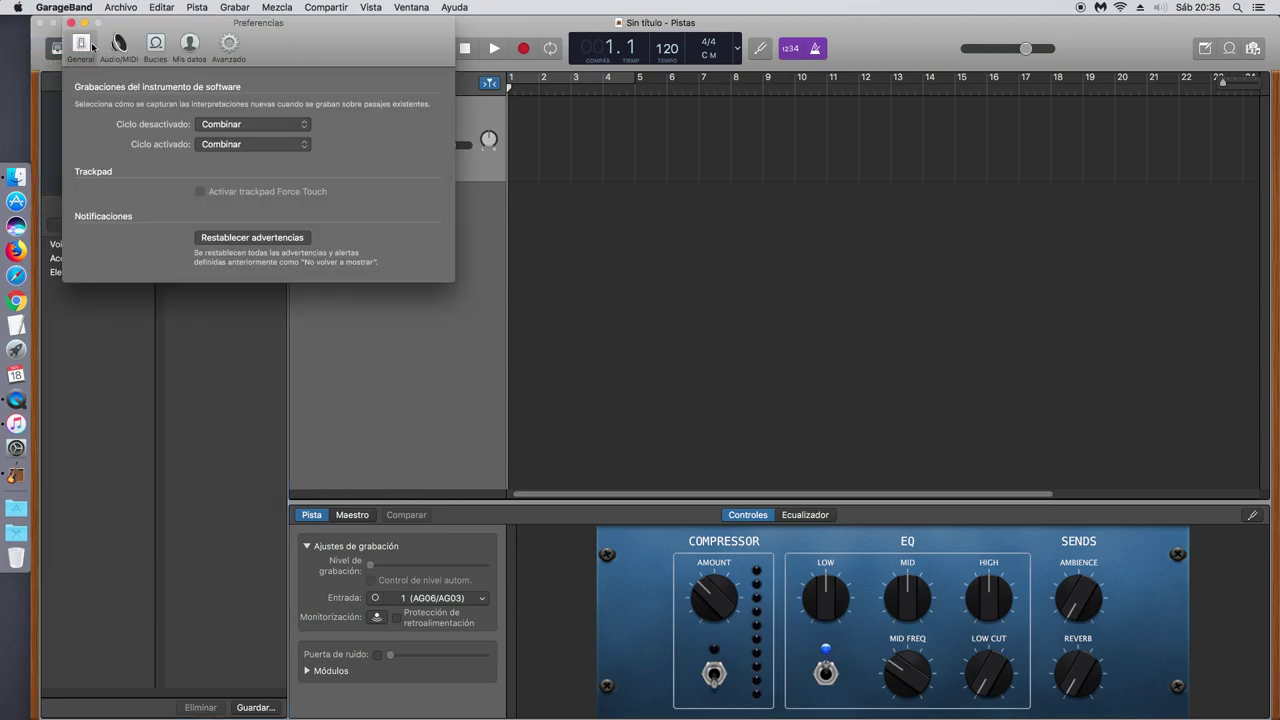
left_click(128, 49)
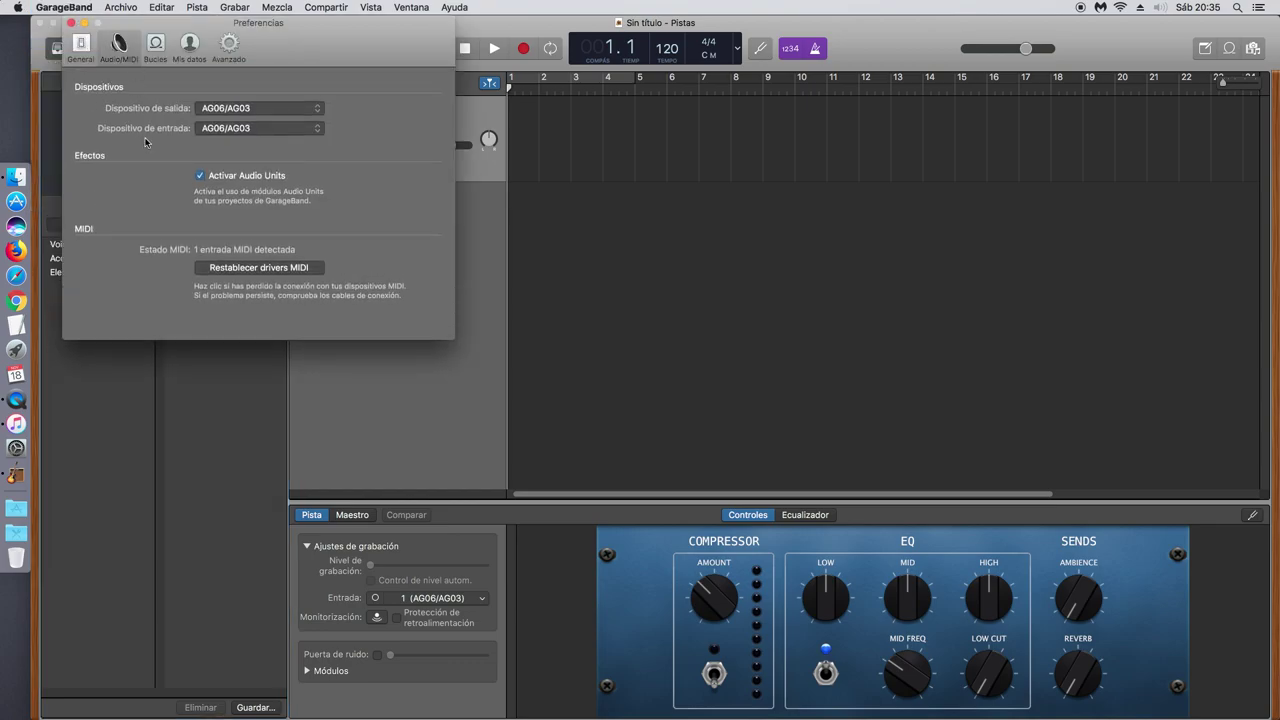
left_click(251, 133)
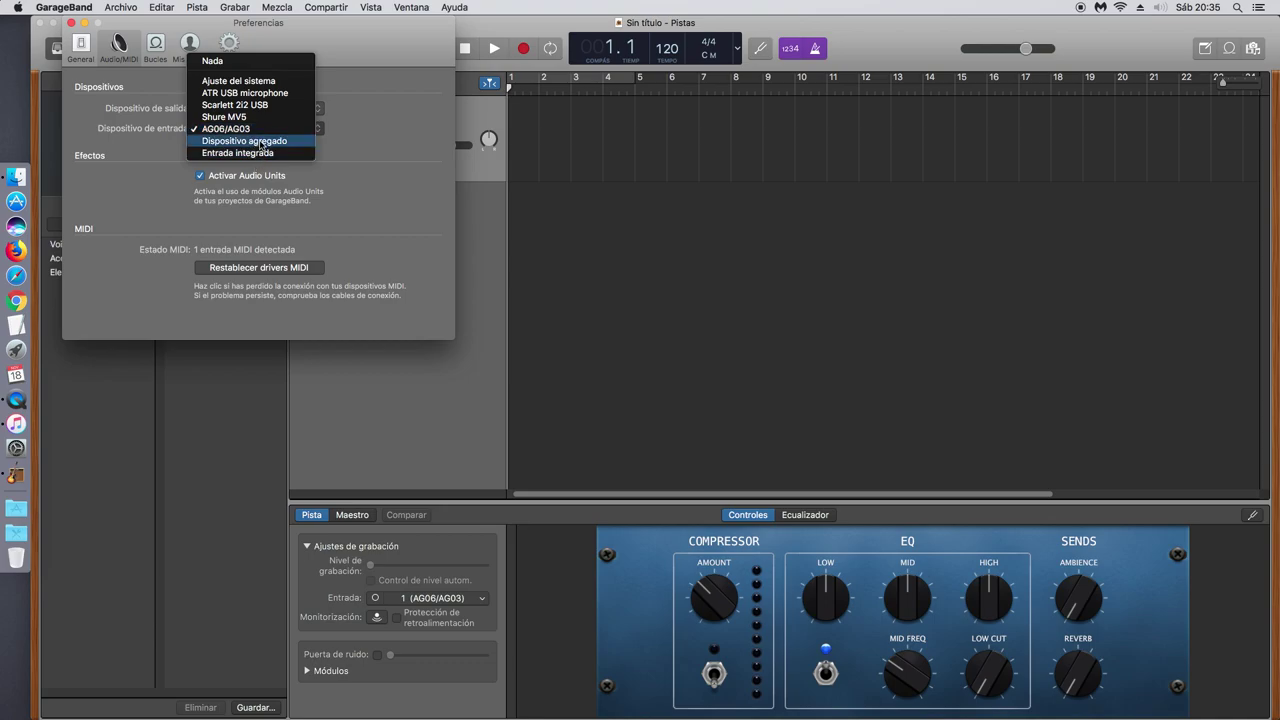
left_click(262, 143)
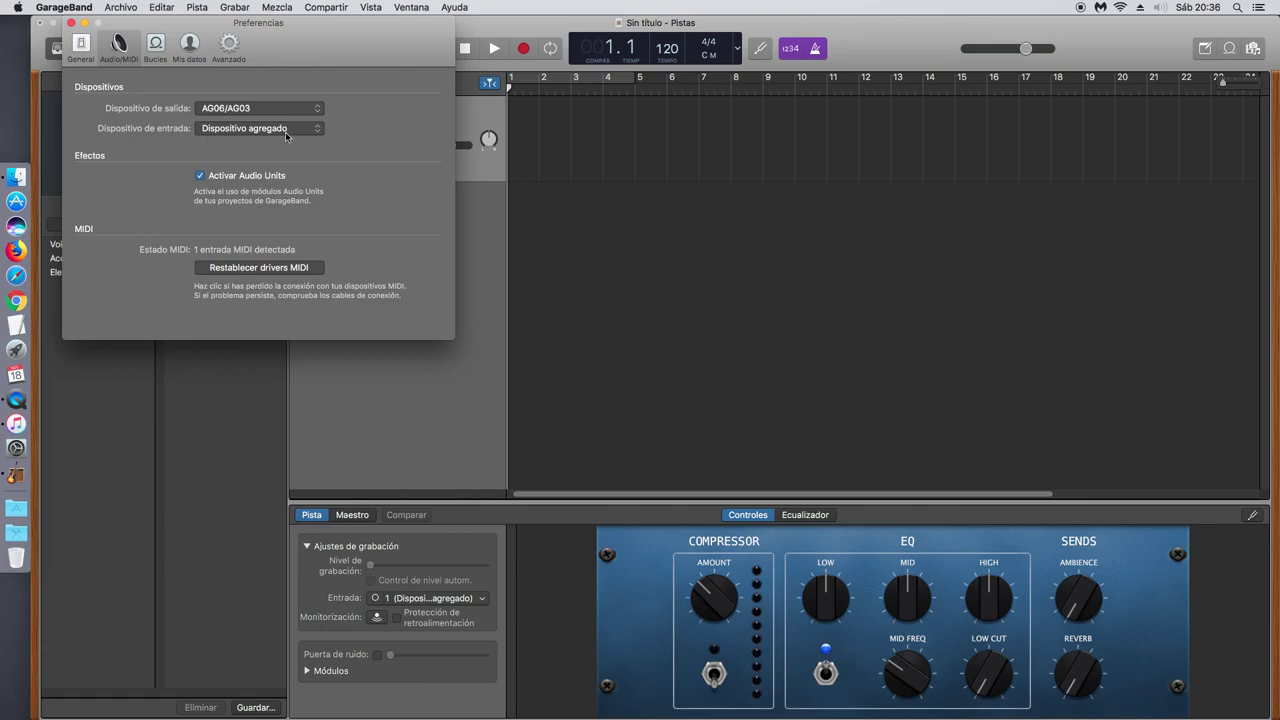
left_click(71, 22)
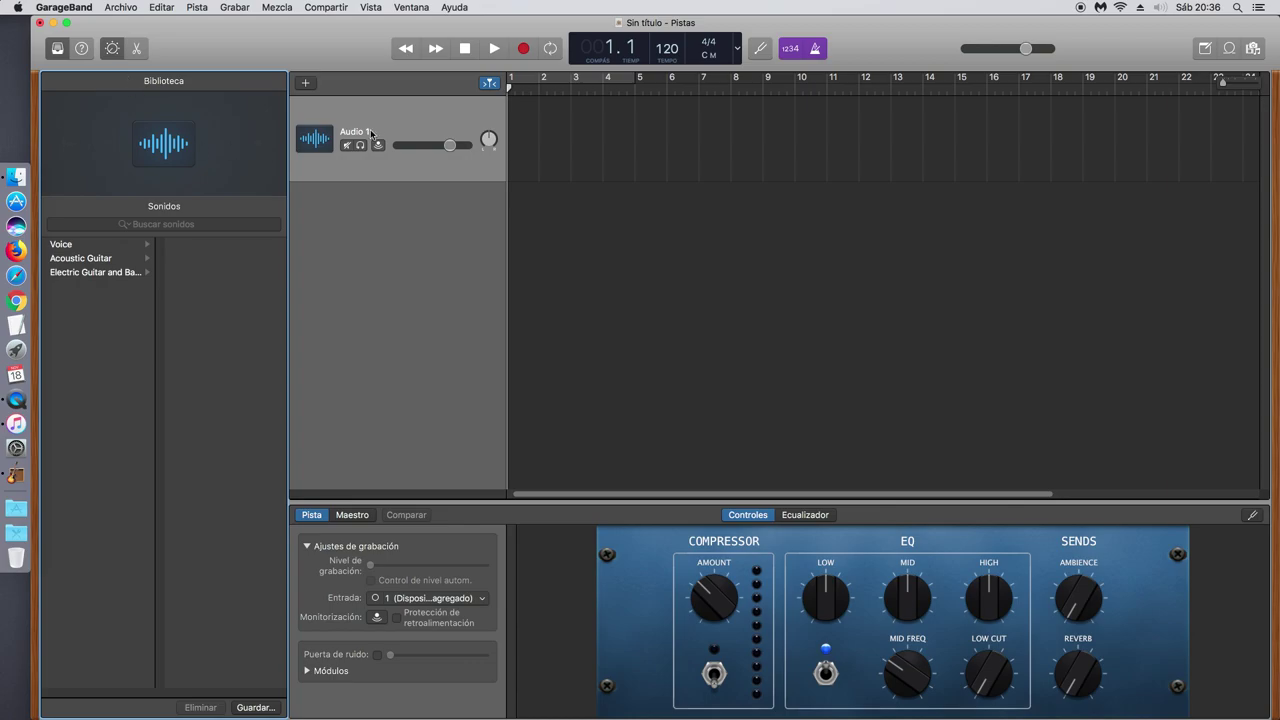
Delete the existing audio track and create a microphone audio track with Entrada 1 + 2 as its input
right_click(427, 124)
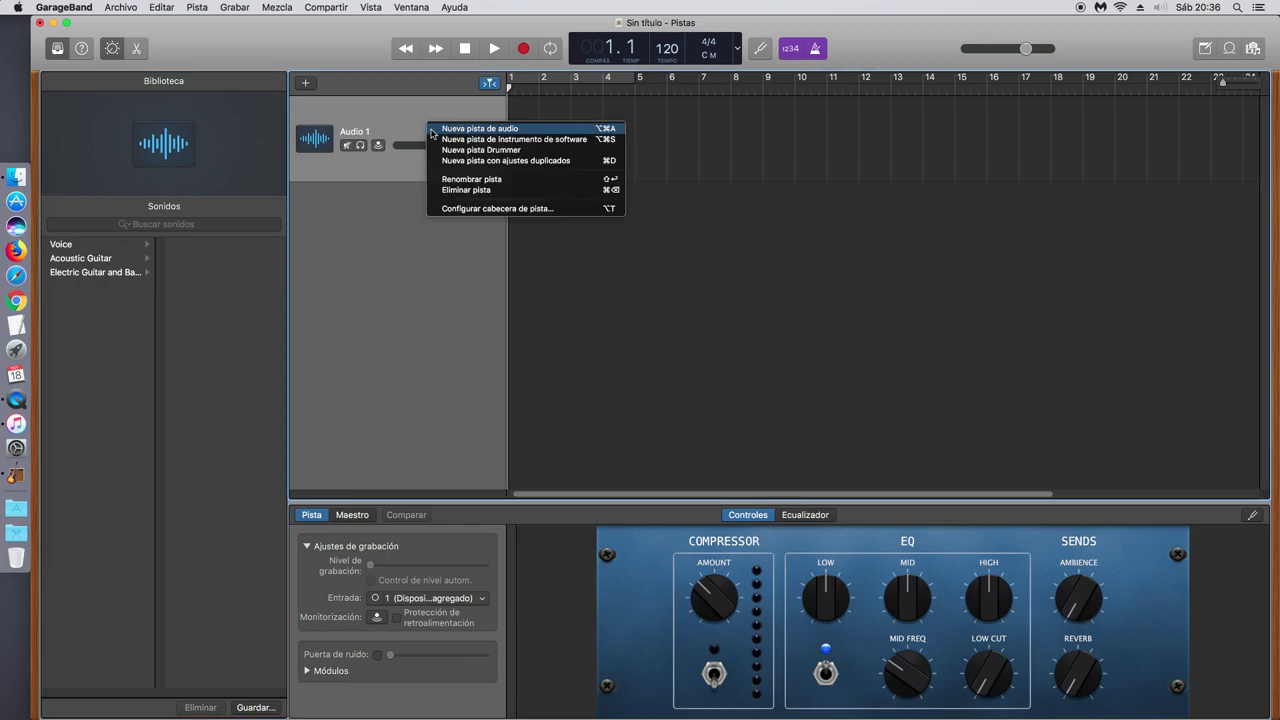
left_click(457, 191)
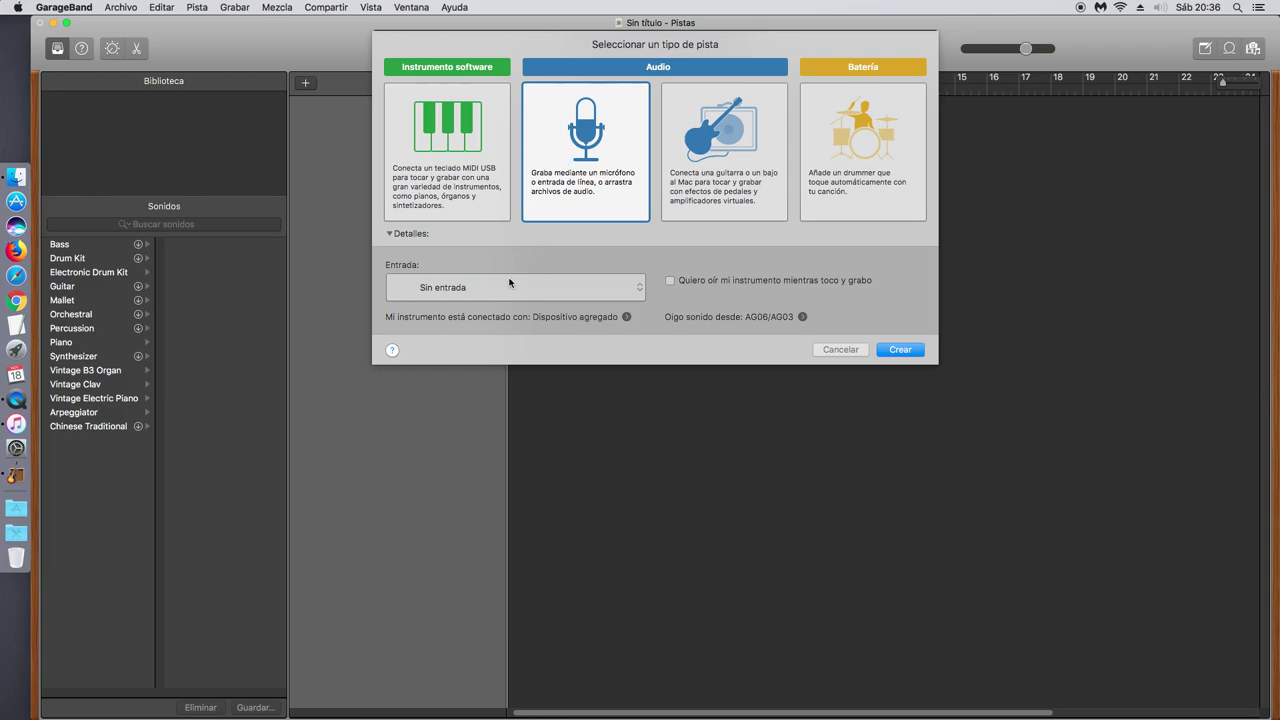
left_click(409, 296)
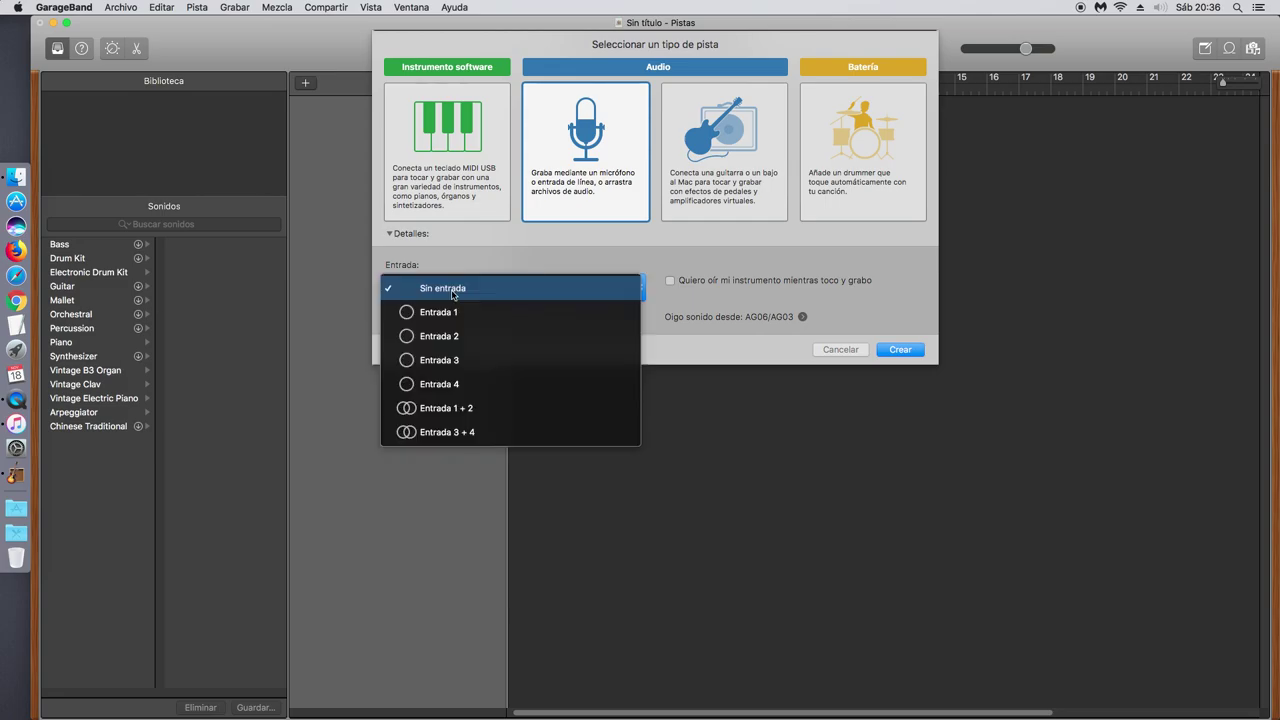
left_click(448, 409)
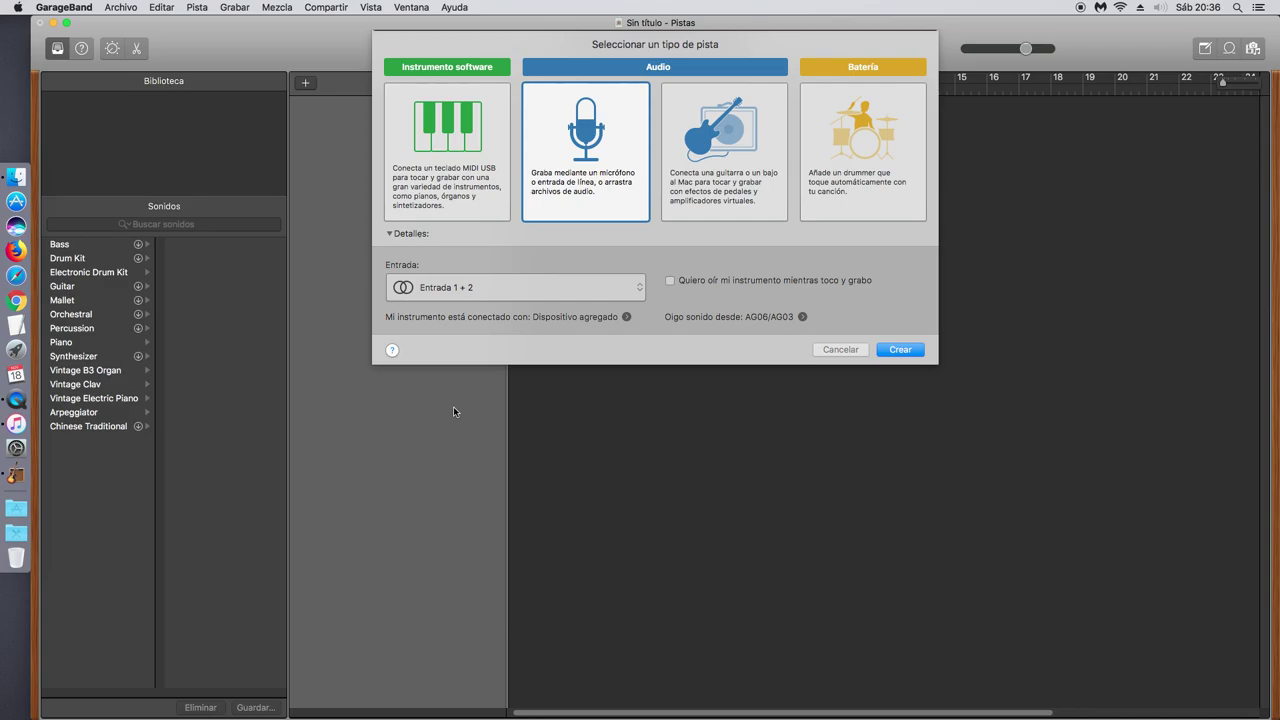
left_click(908, 349)
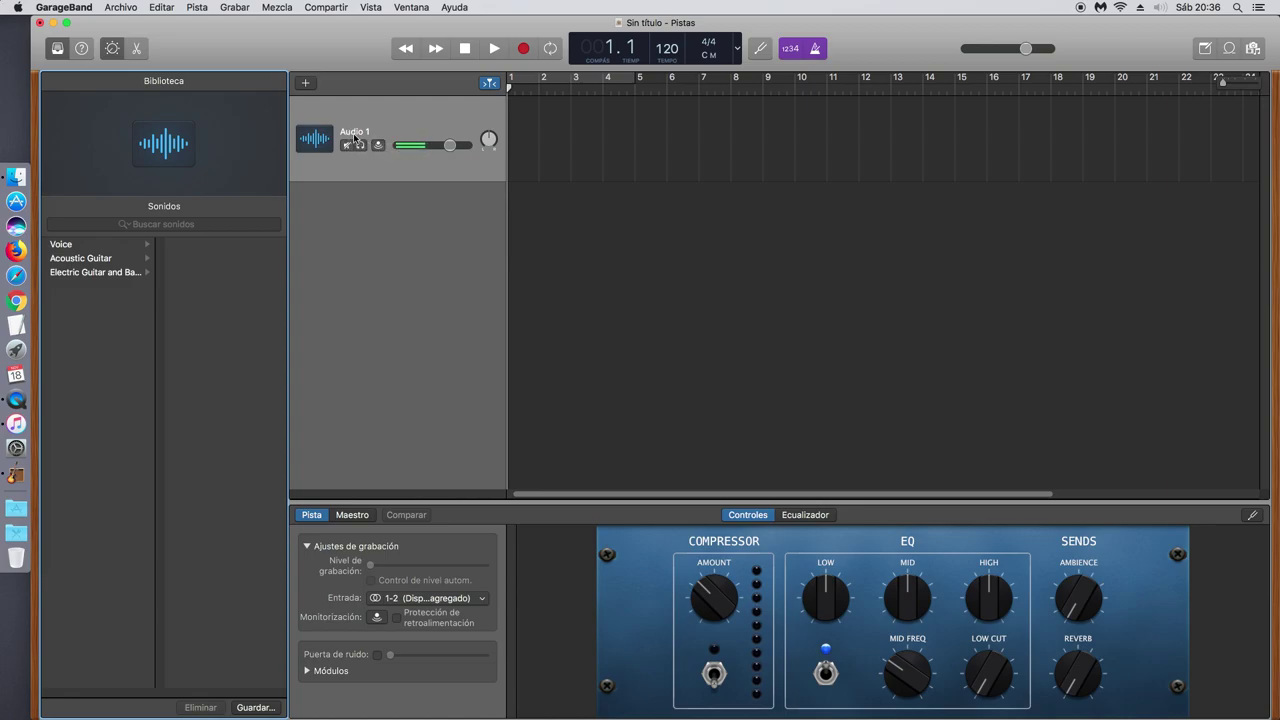
Rename the new audio track as ATR
right_click(354, 134)
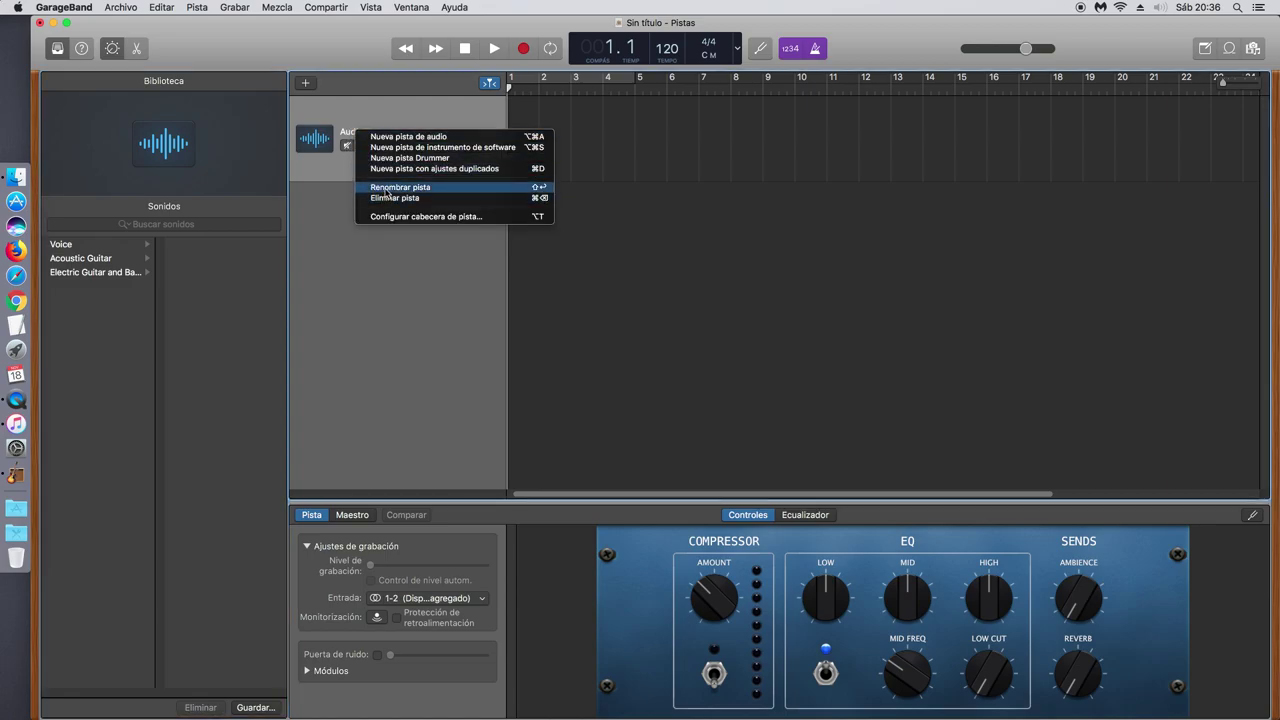
left_click(373, 224)
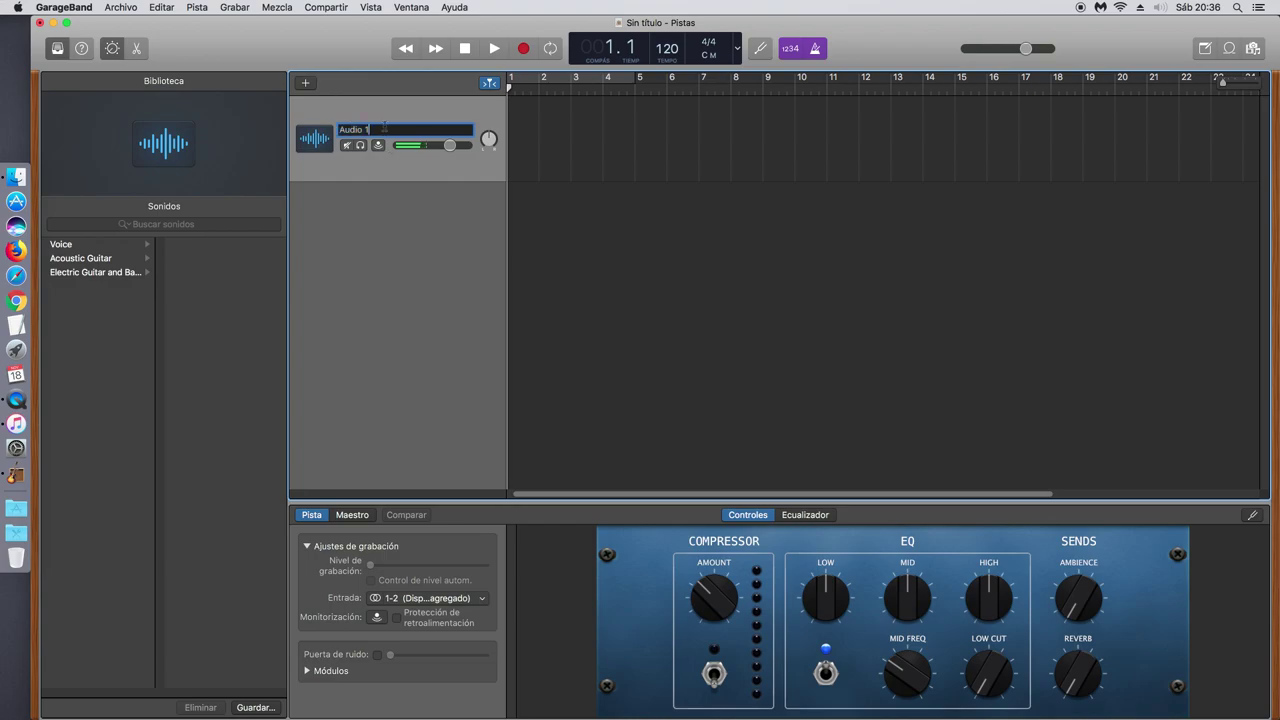
key("BackSpace")
key("BackSpace")
key("BackSpace")
key("BackSpace")
key("BackSpace")
key("BackSpace")
key("BackSpace")
type("ATR")
left_click(437, 287)
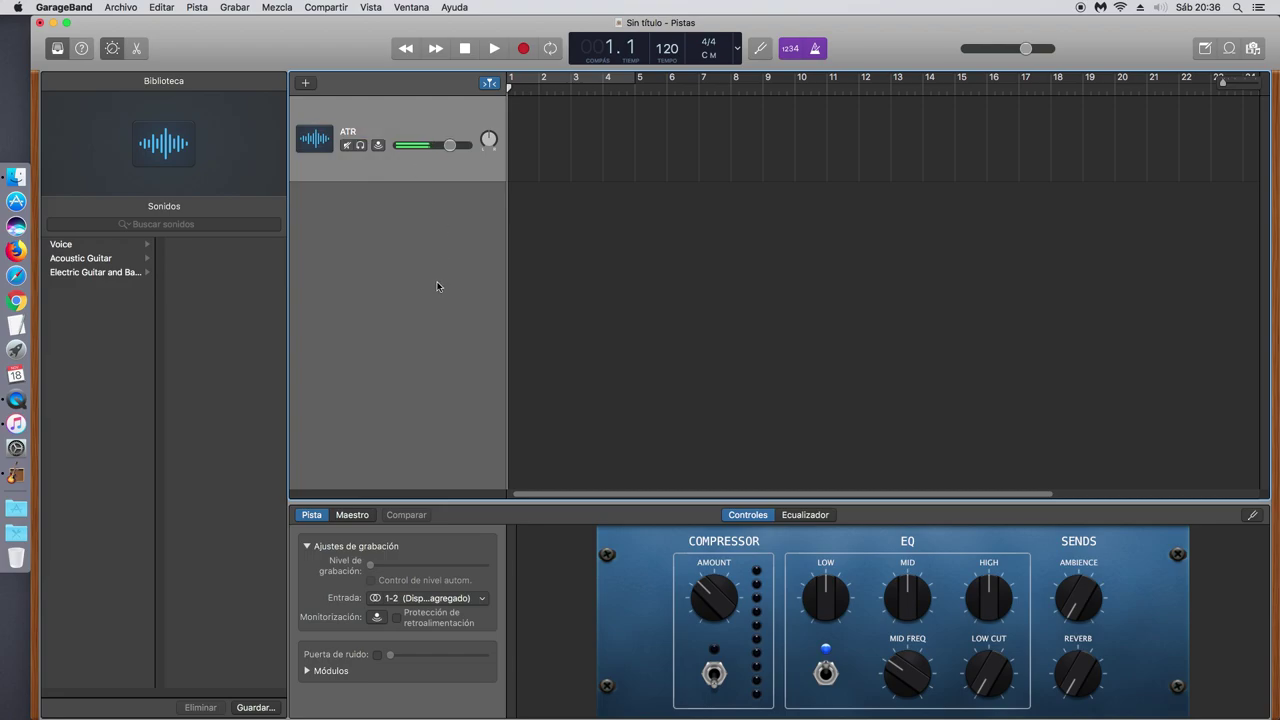
Add a second microphone audio track with Entrada 3 + 4 as its input
left_click(307, 85)
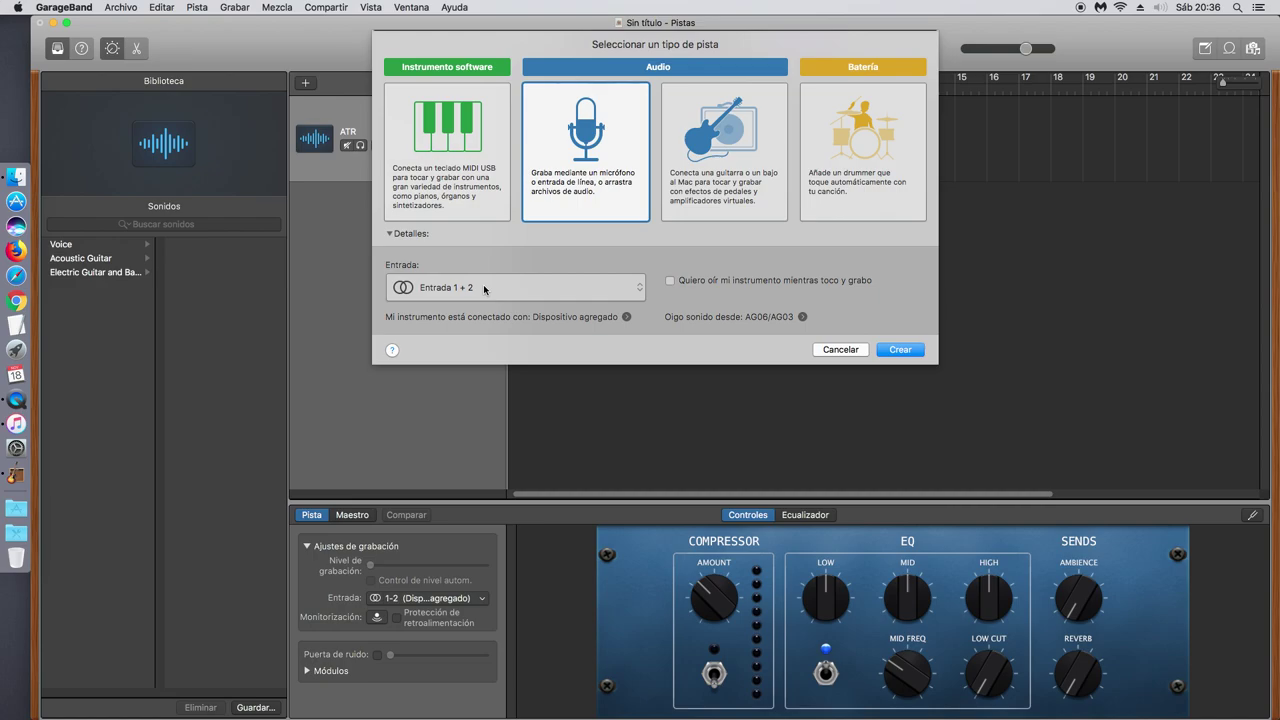
left_click(485, 289)
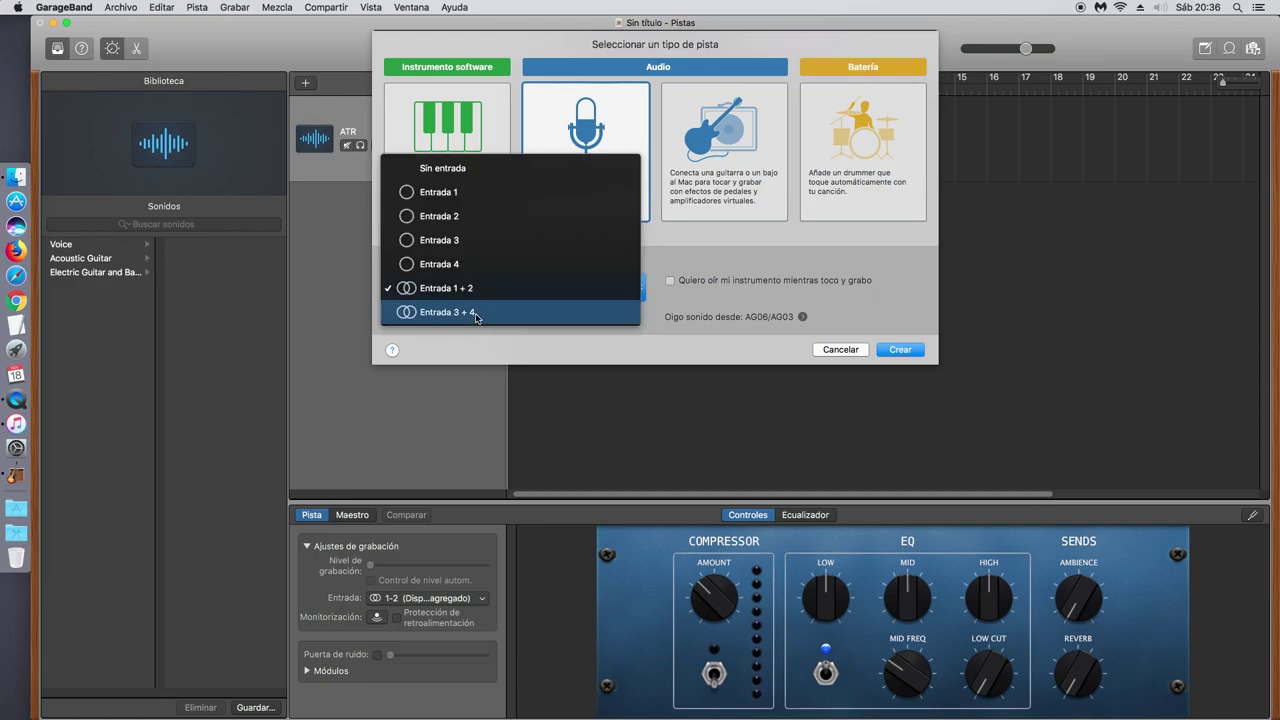
left_click(476, 313)
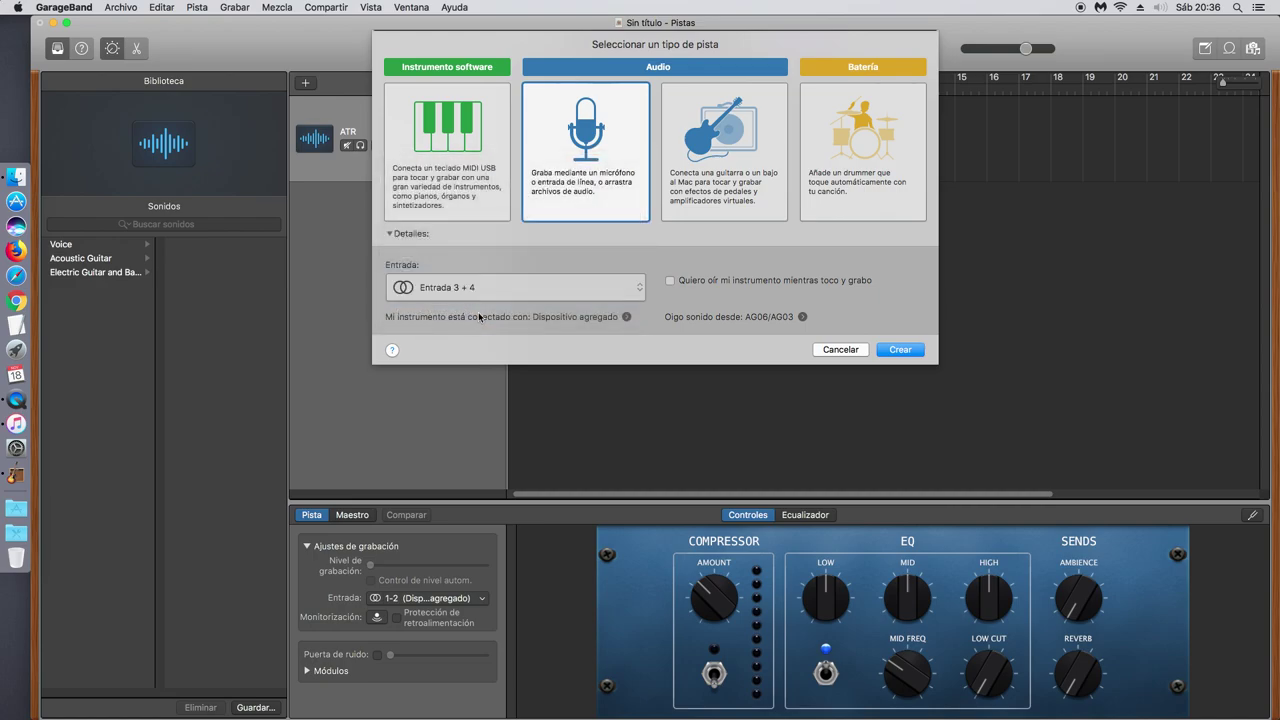
left_click(901, 352)
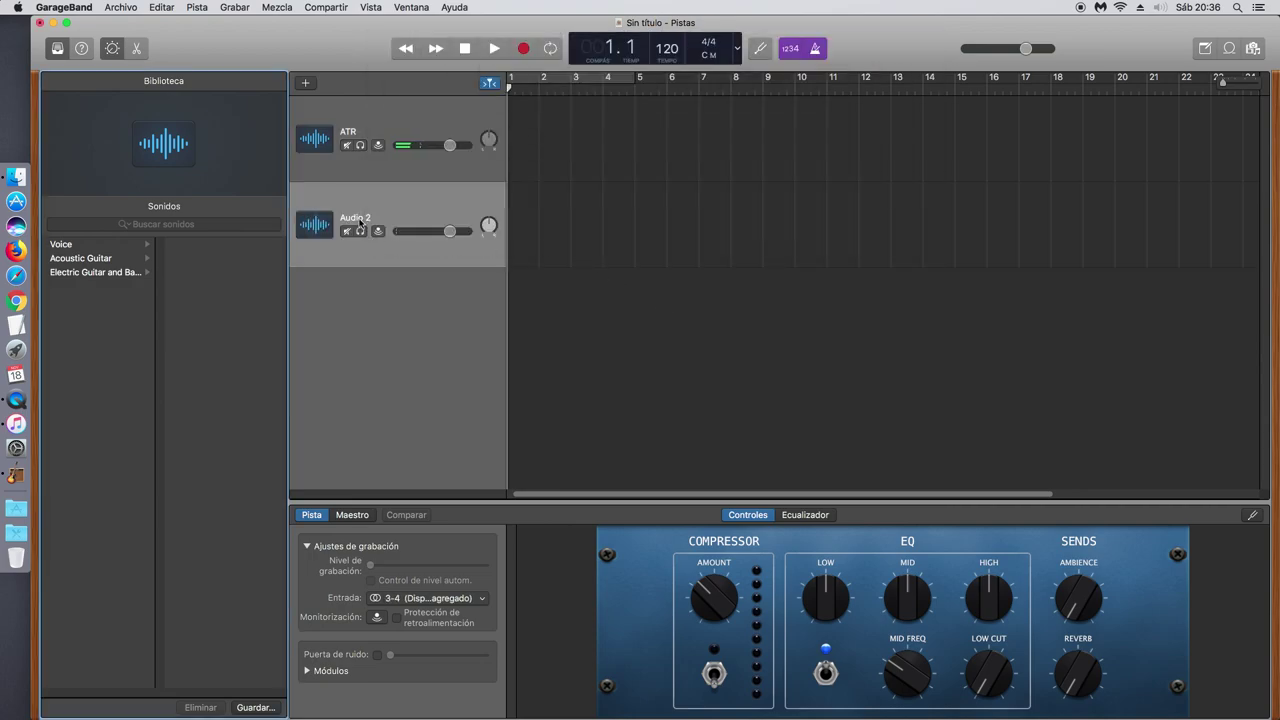
Rename the second audio track as shure
right_click(359, 215)
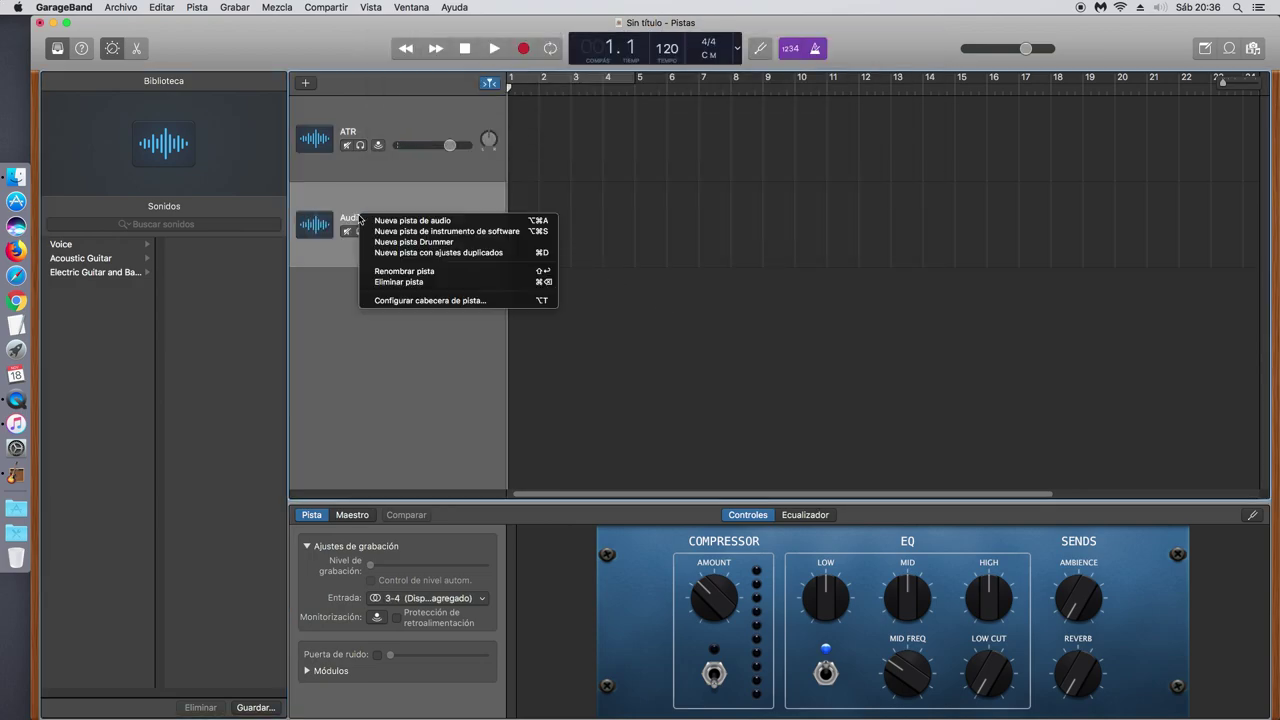
left_click(398, 271)
left_click(385, 215)
key("BackSpace")
key("BackSpace")
key("BackSpace")
key("BackSpace")
key("BackSpace")
key("BackSpace")
key("BackSpace")
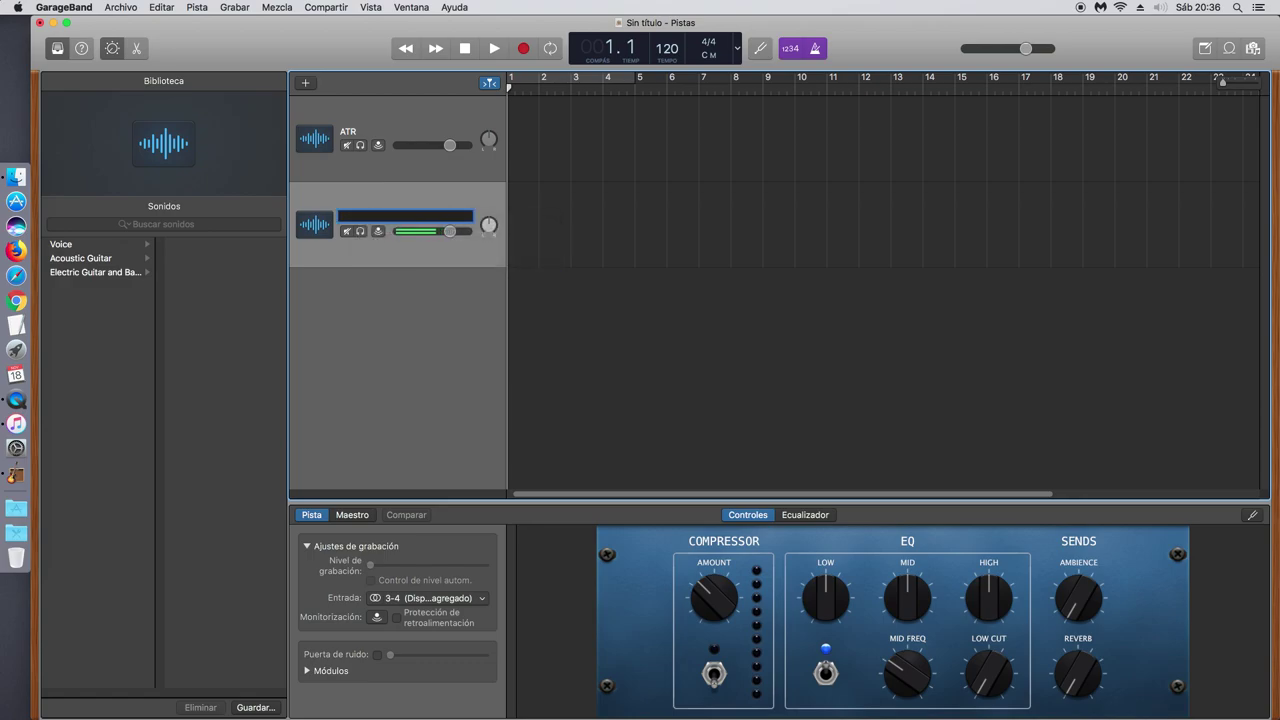
type("shure")
key("Return")
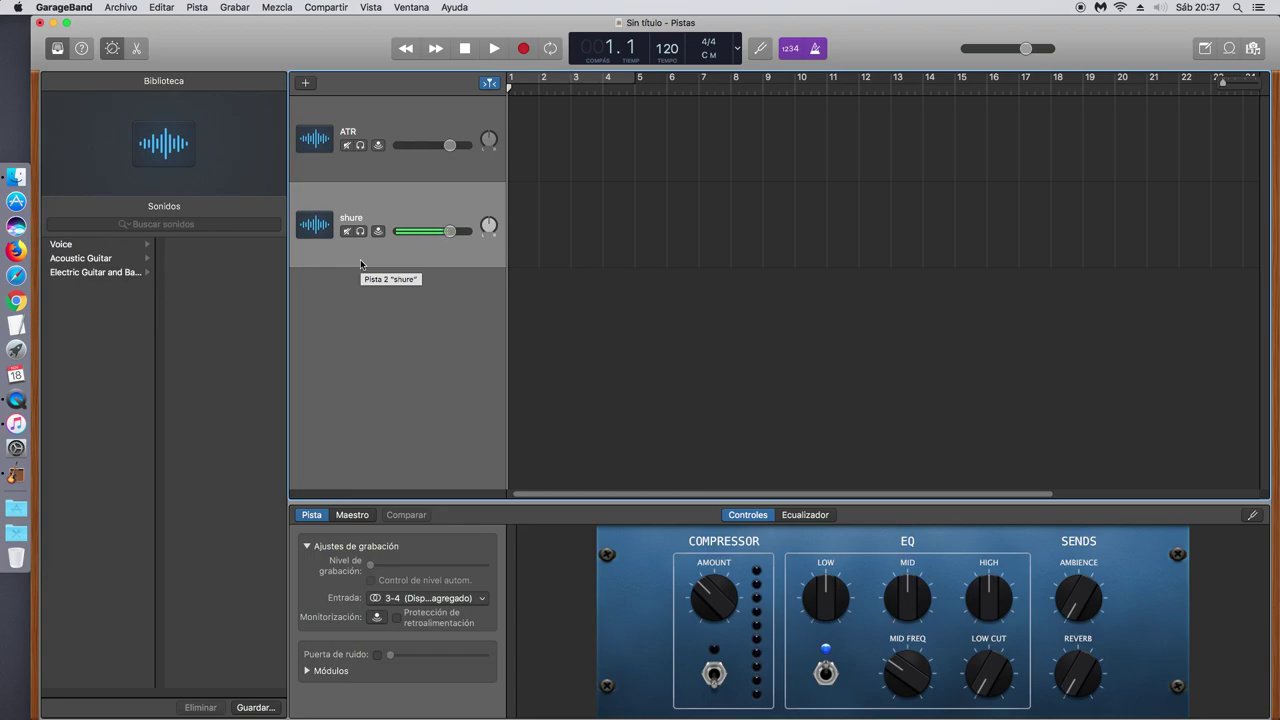
Configure the track headers to show the Activar grabación button
left_click(197, 8)
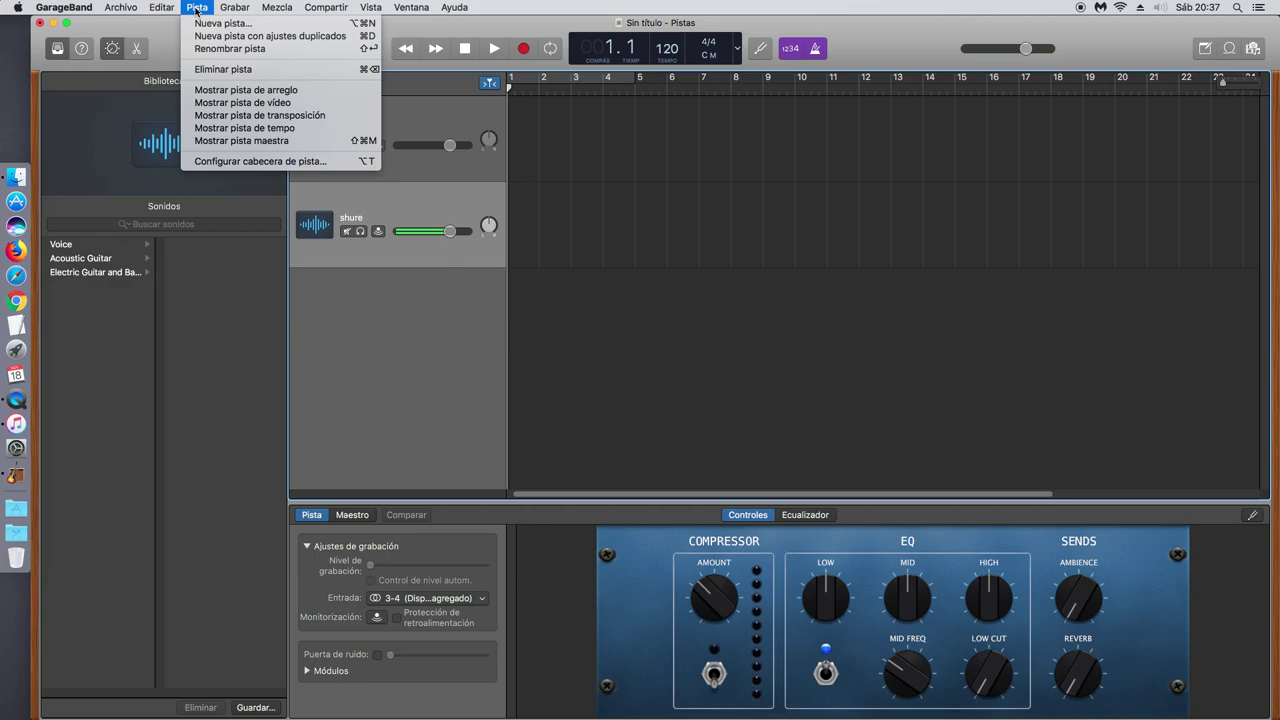
left_click(232, 162)
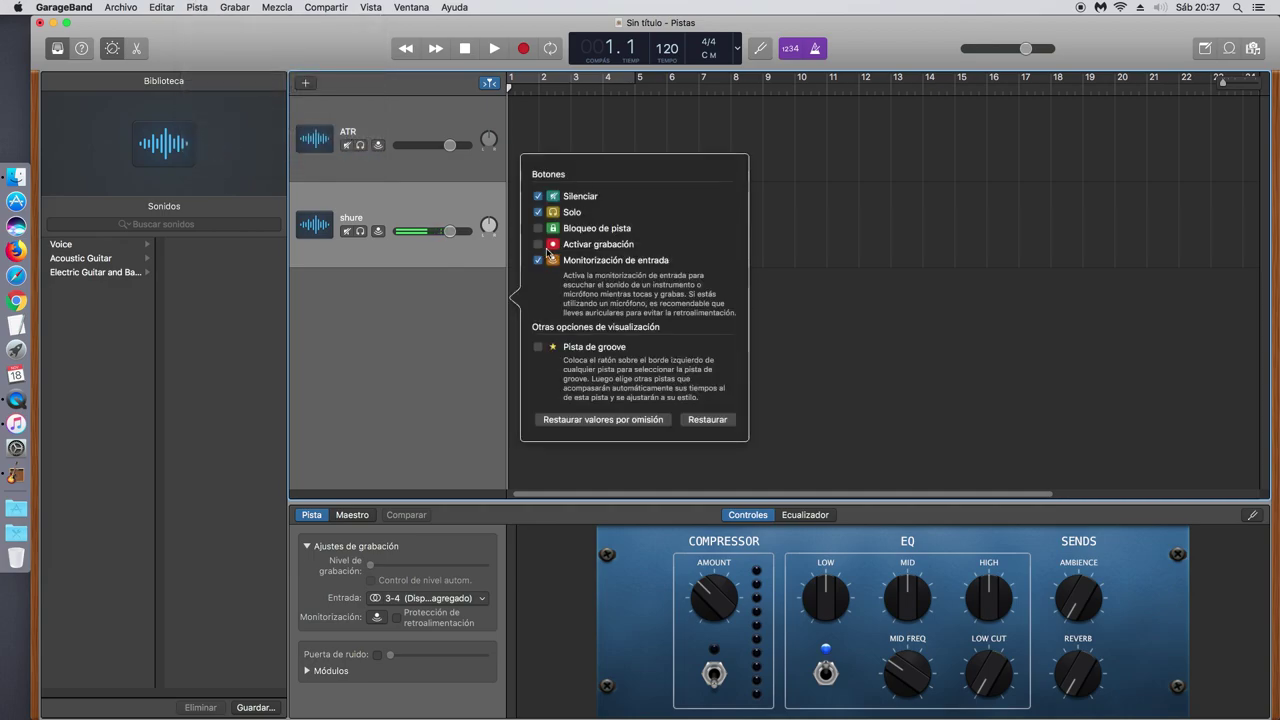
left_click(539, 245)
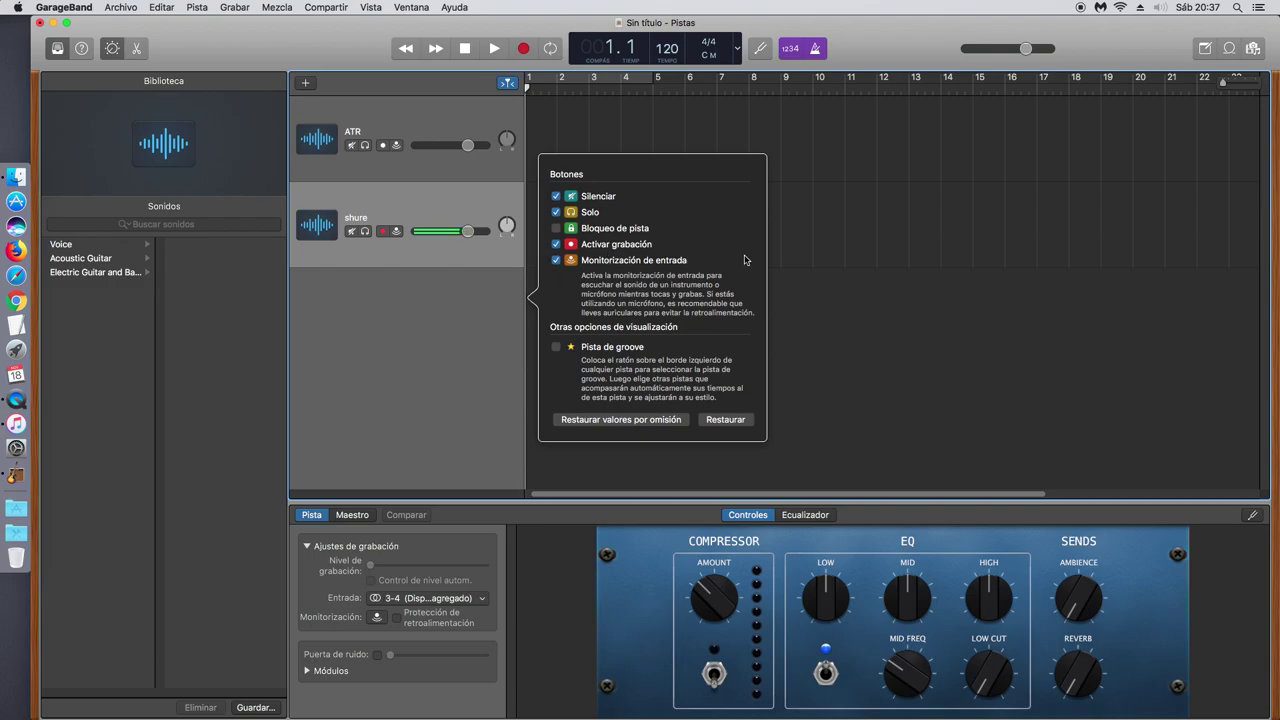
left_click(894, 340)
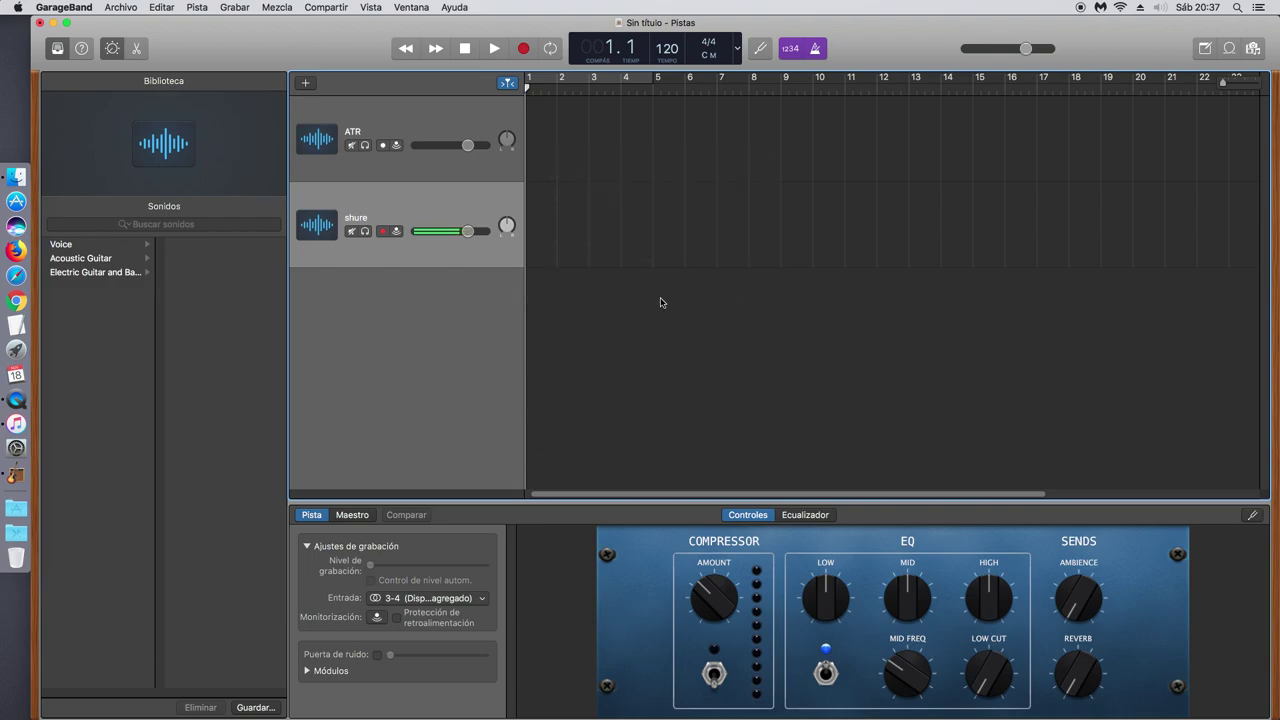
Enable recording on both the ATR and shure tracks, and turn off the count-in and the metronome
left_click(383, 147)
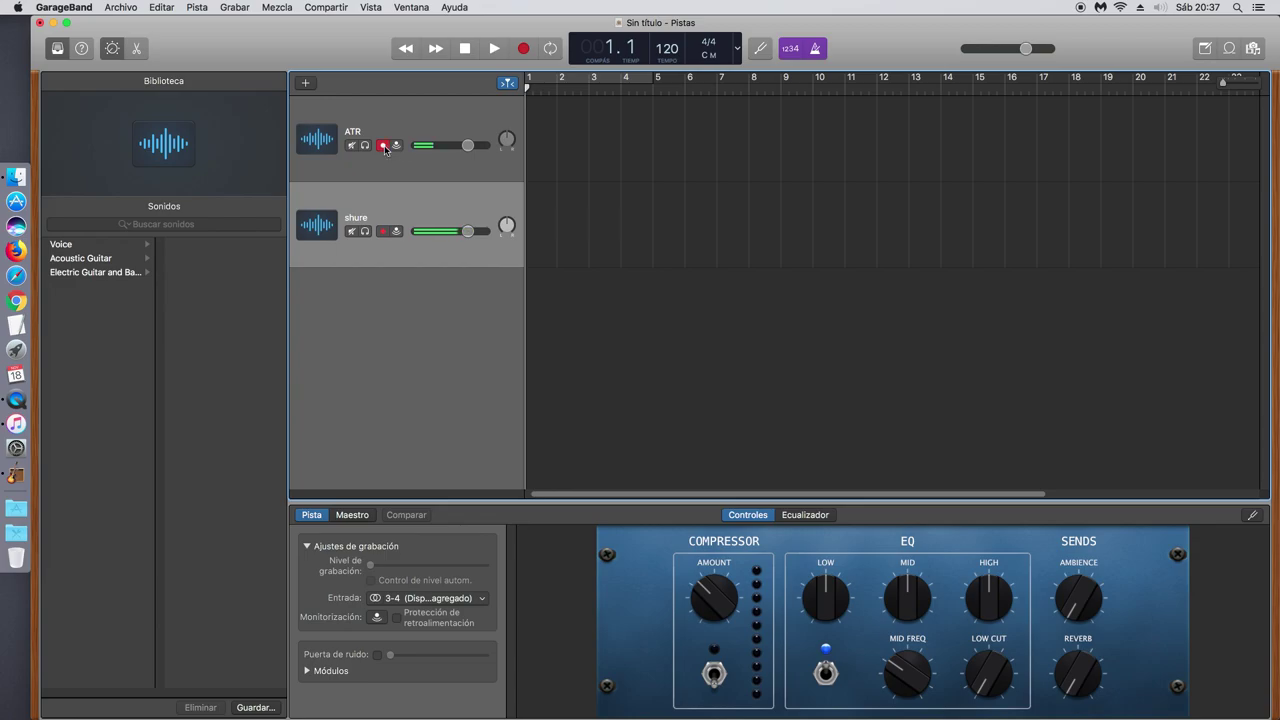
left_click(384, 232)
left_click(790, 48)
left_click(815, 49)
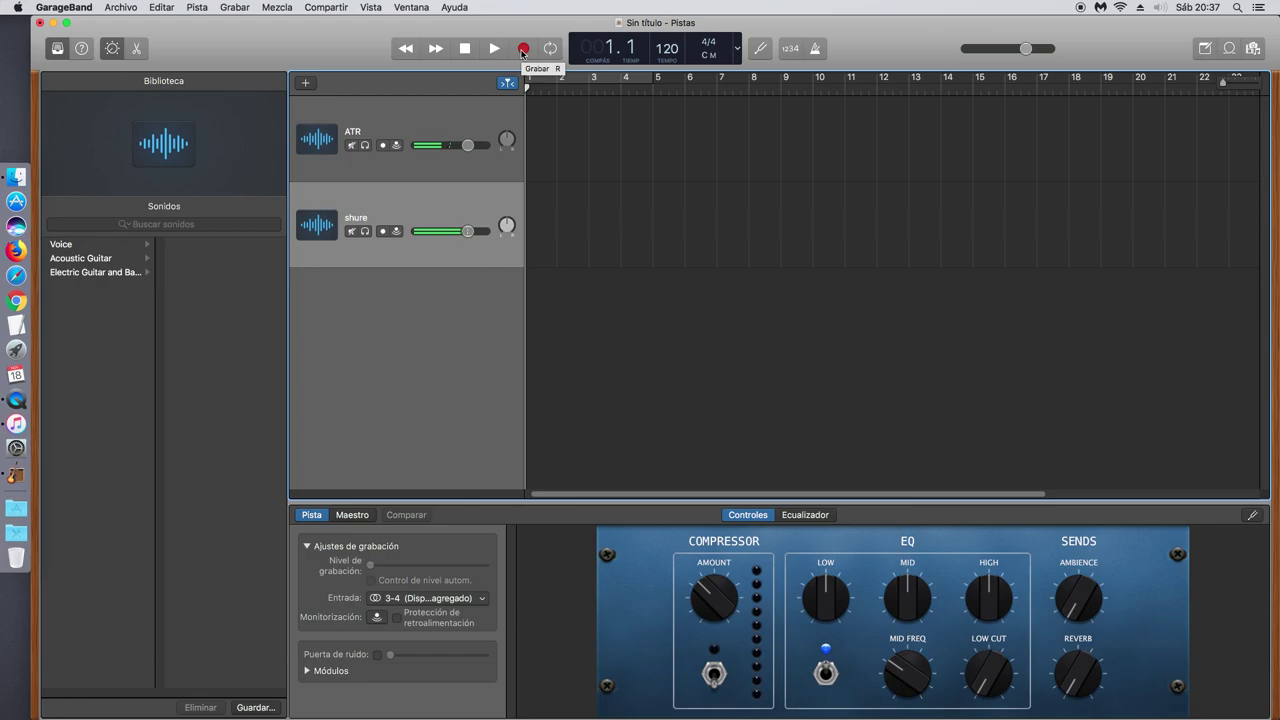
Record both microphones simultaneously, stop the recording and minimize the project window
left_click(524, 49)
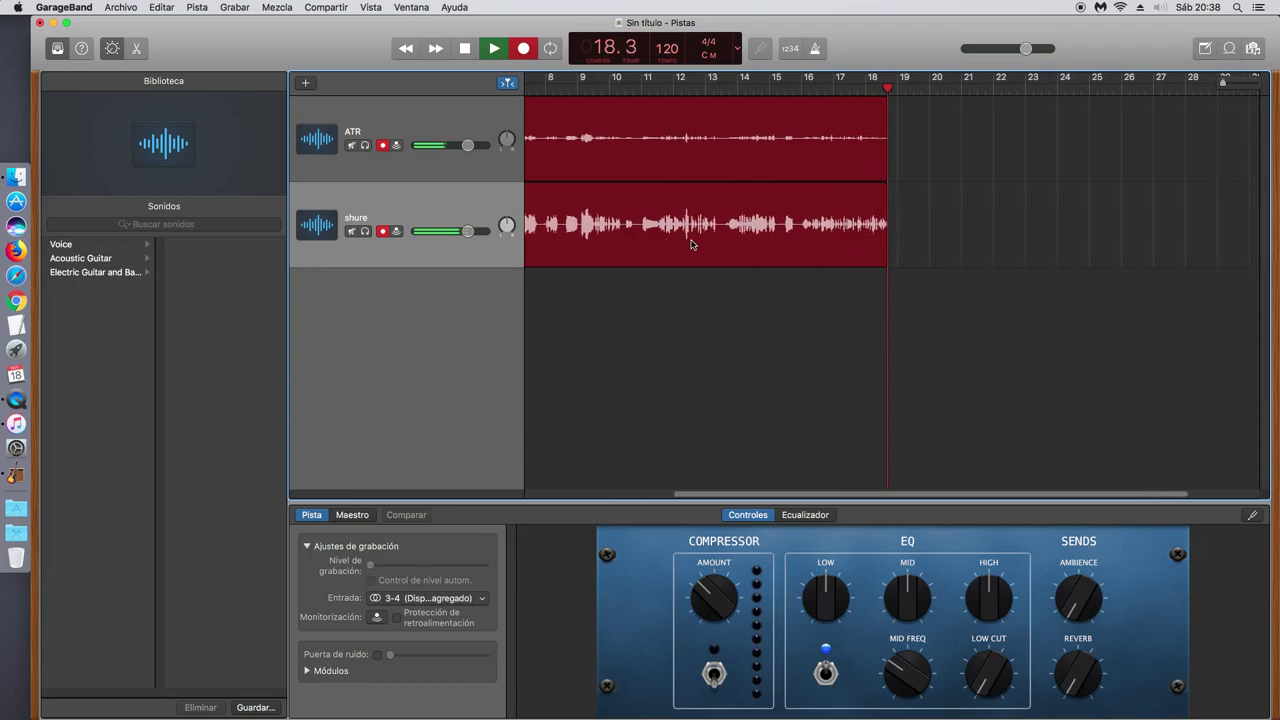
left_click(500, 54)
left_click(466, 50)
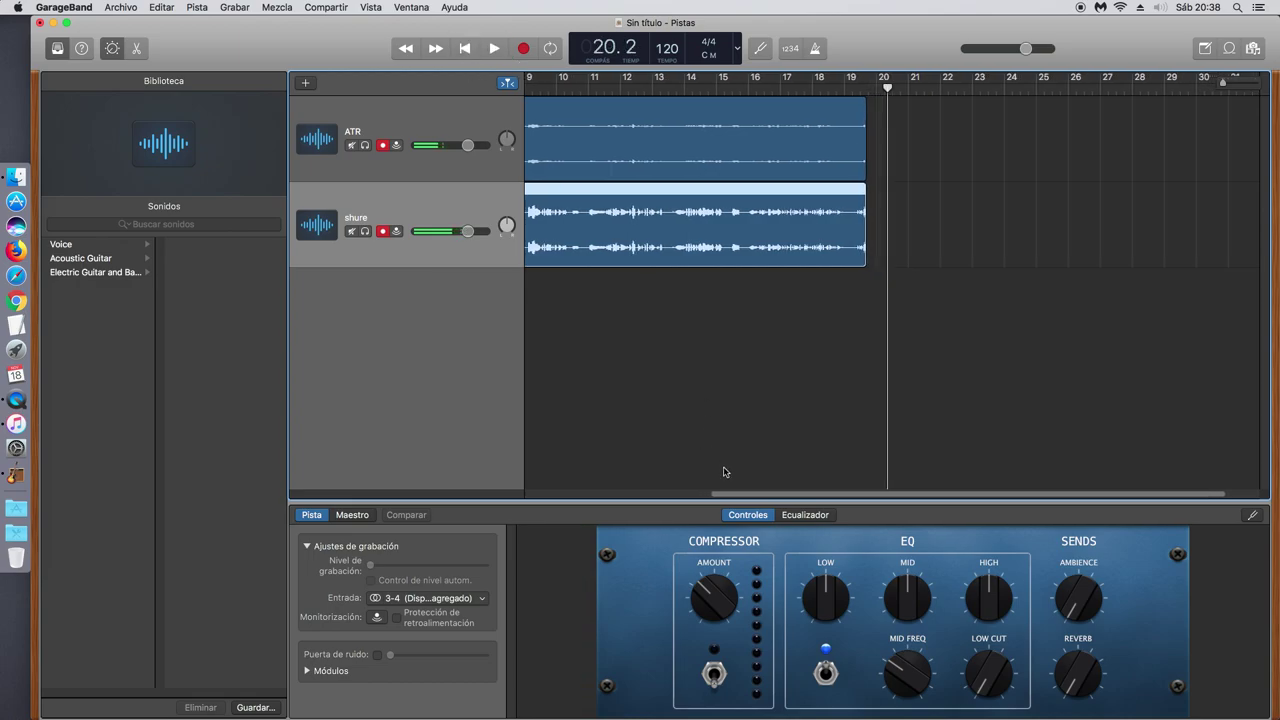
left_click_drag(750, 491, 518, 490)
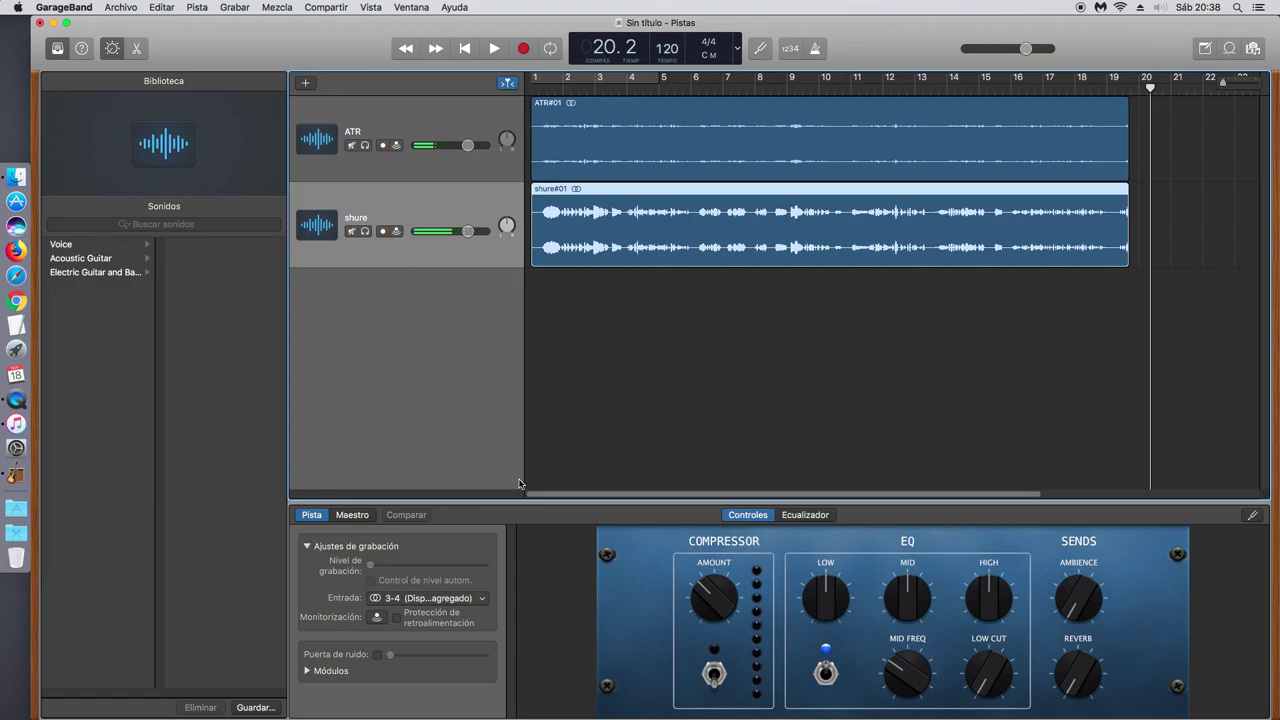
key("alt+r")
left_click(54, 23)
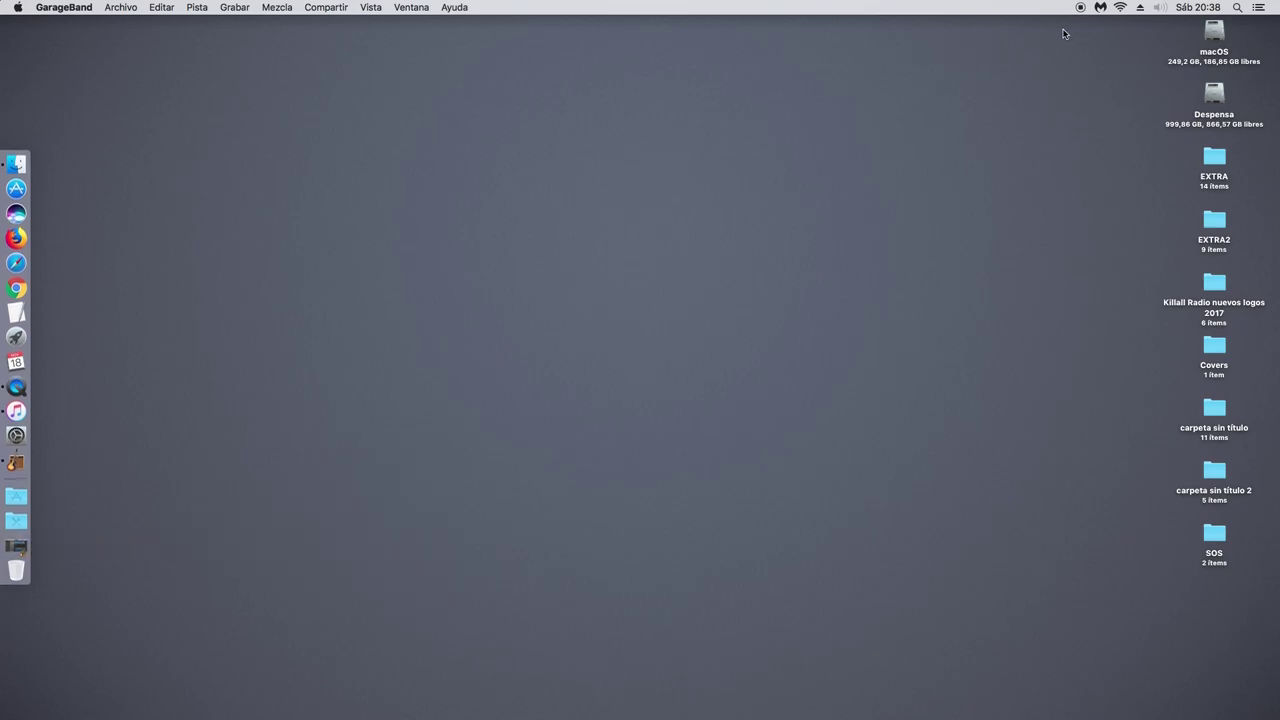